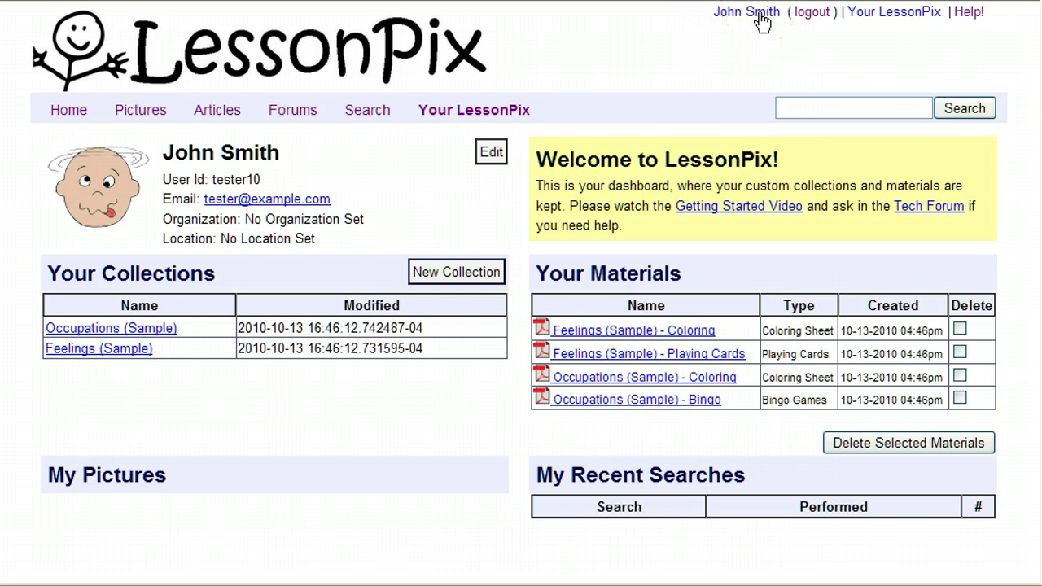
# - View the personal information form and the Occupations (Sample) collection, returning to the dashboard after each
pyautogui.click(490, 155)
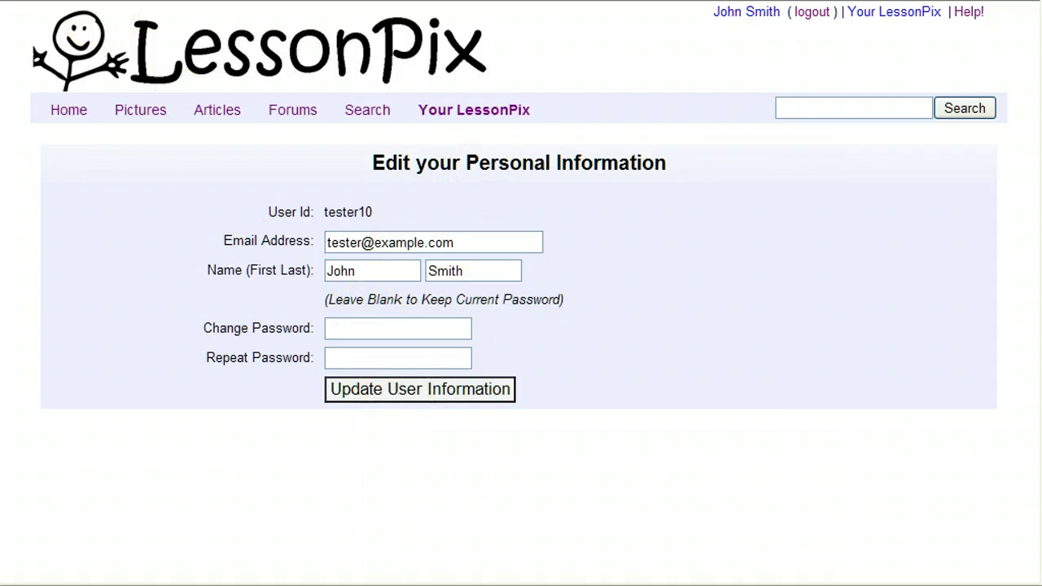
pyautogui.hotkey('alt', 'Left')
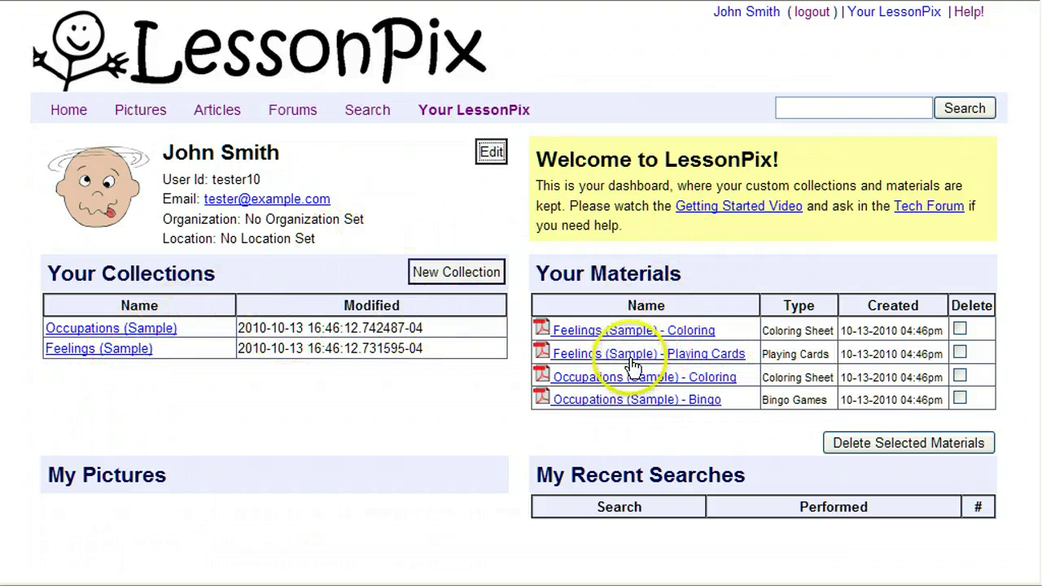
pyautogui.click(148, 328)
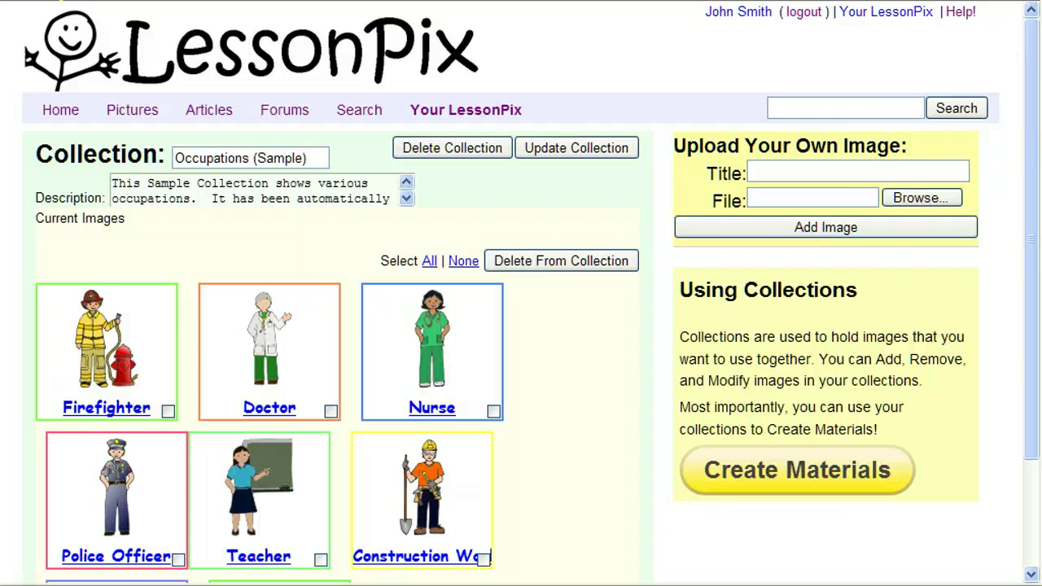
pyautogui.hotkey('alt', 'Left')
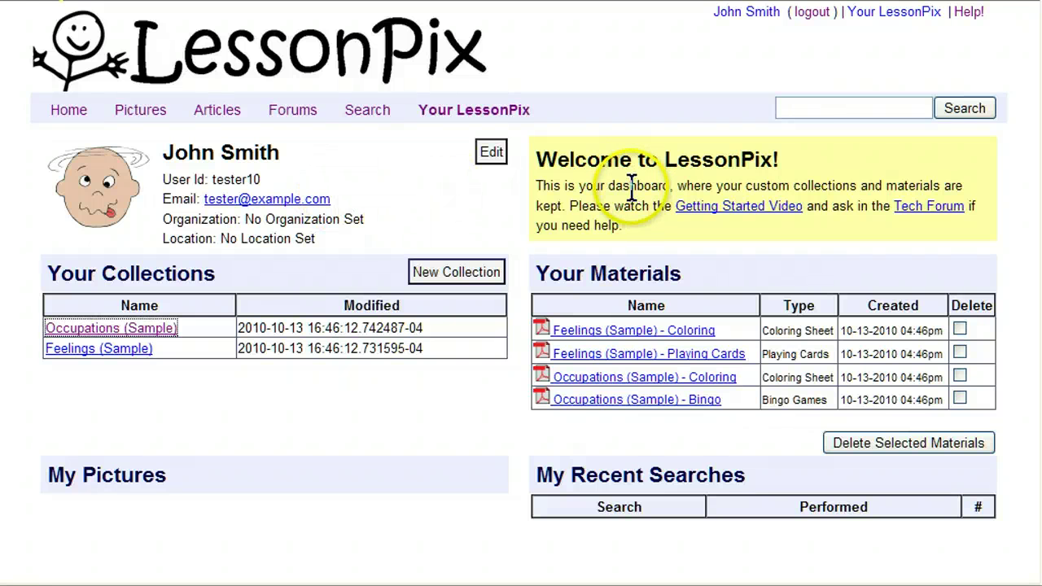
# - Search the picture library for giraffe by keyword and try the Rhymes With and Sounds Like searches on it
pyautogui.click(805, 107)
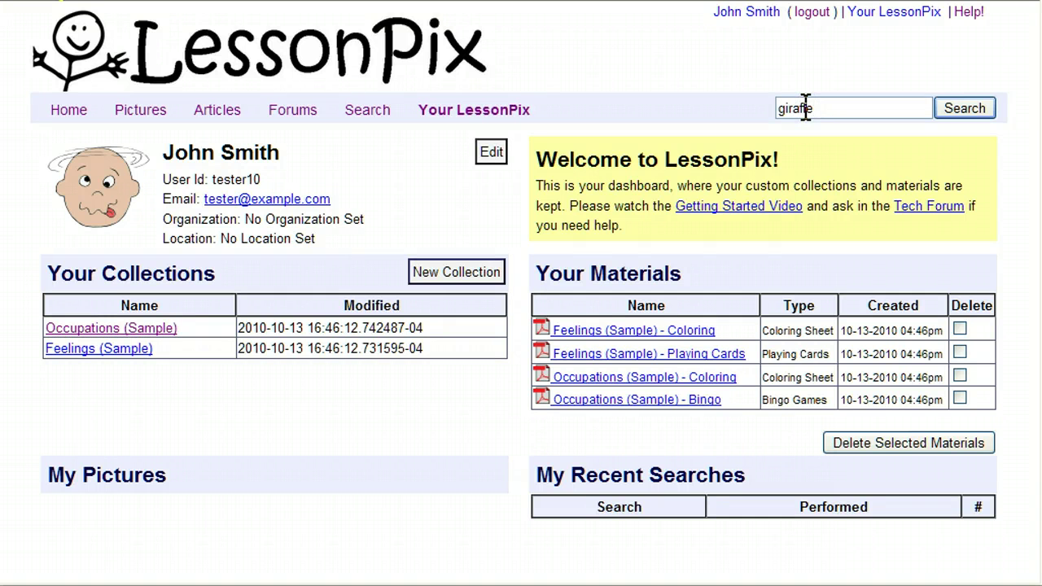
pyautogui.press('Return')
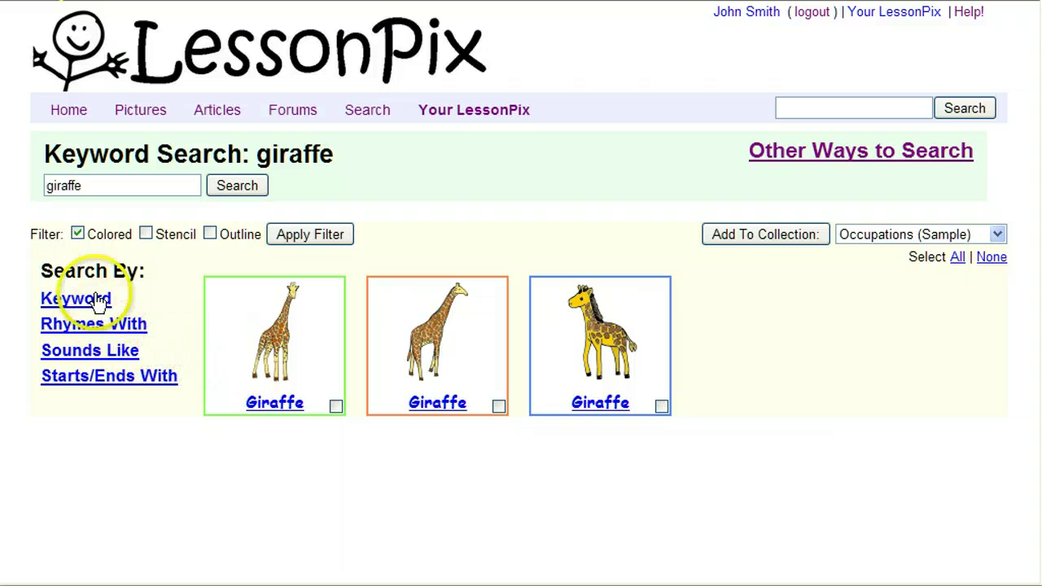
pyautogui.click(95, 324)
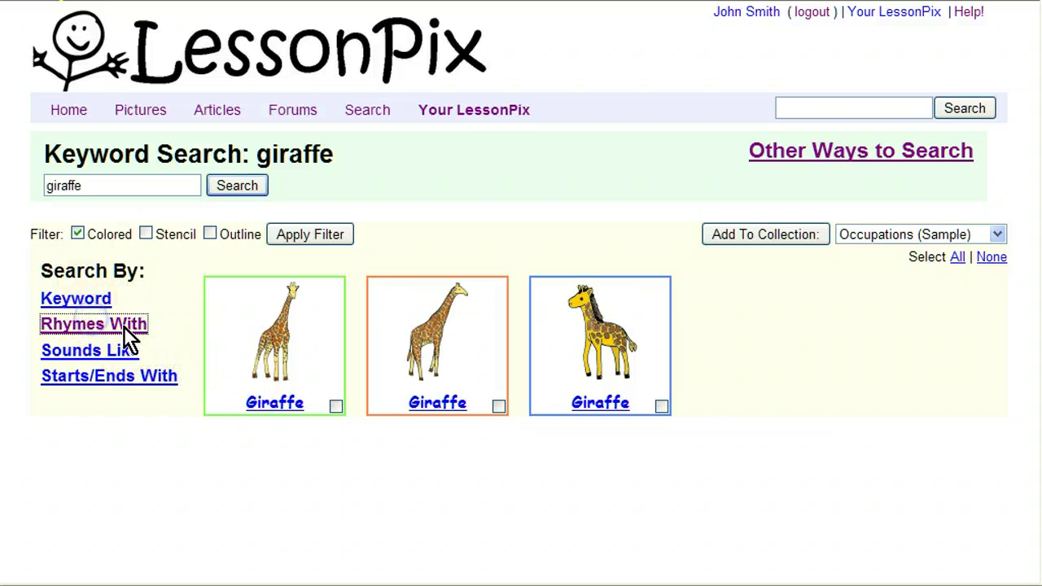
pyautogui.click(96, 350)
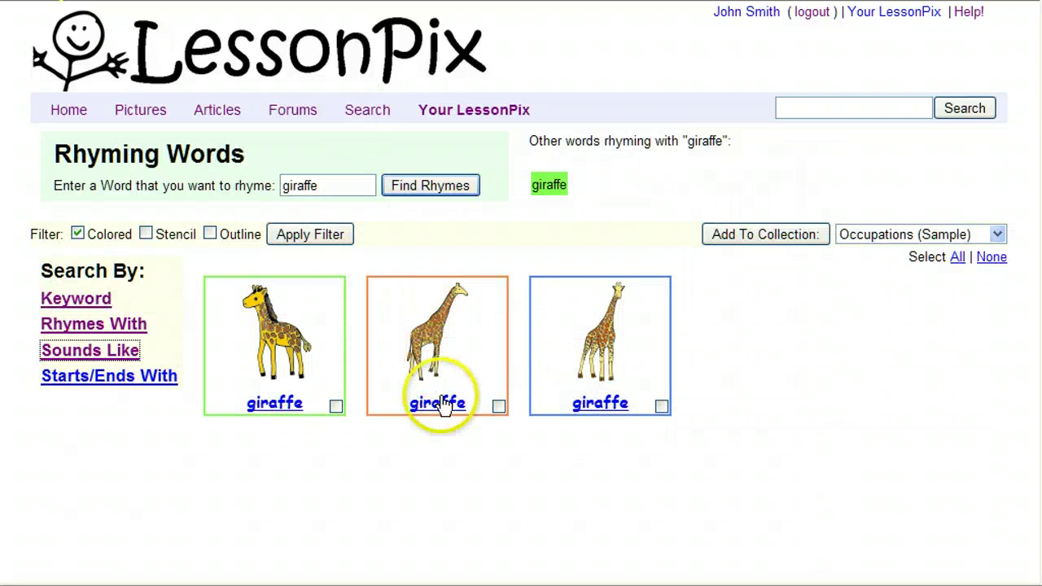
# - Open the third giraffe picture and look through its export format options without choosing one
pyautogui.click(608, 399)
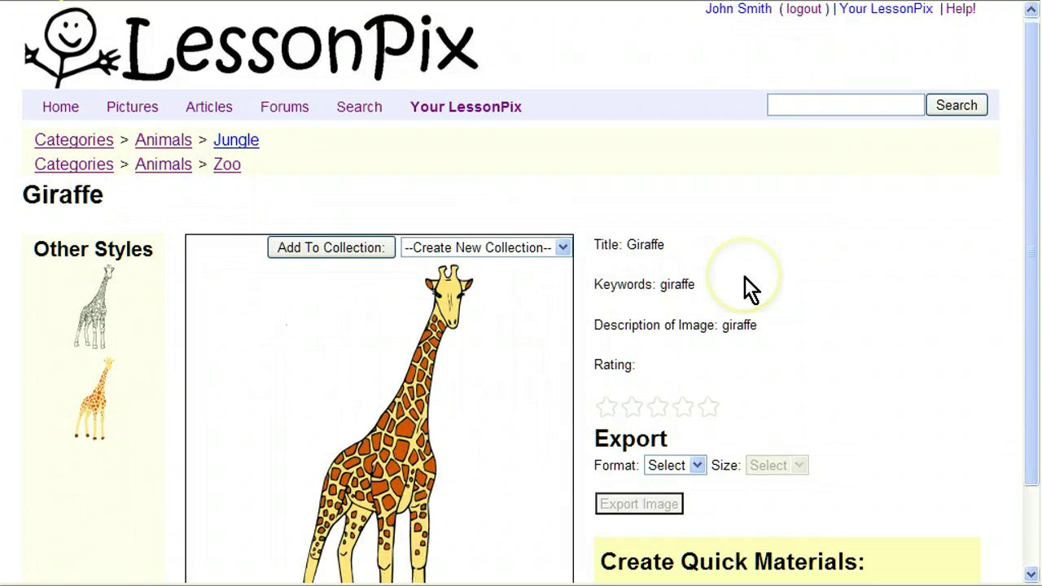
pyautogui.scroll(-3, 744, 276)
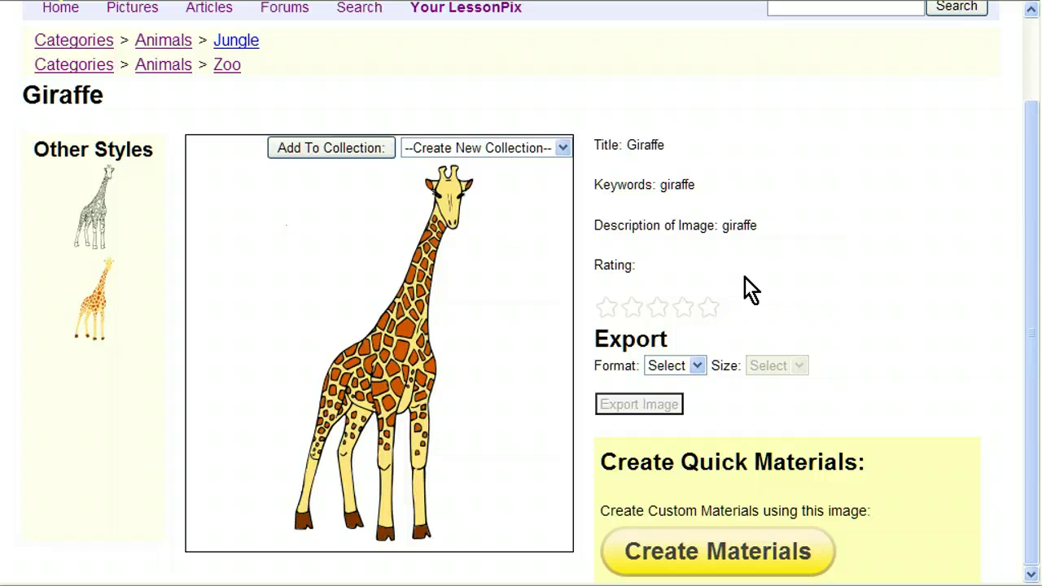
pyautogui.click(692, 365)
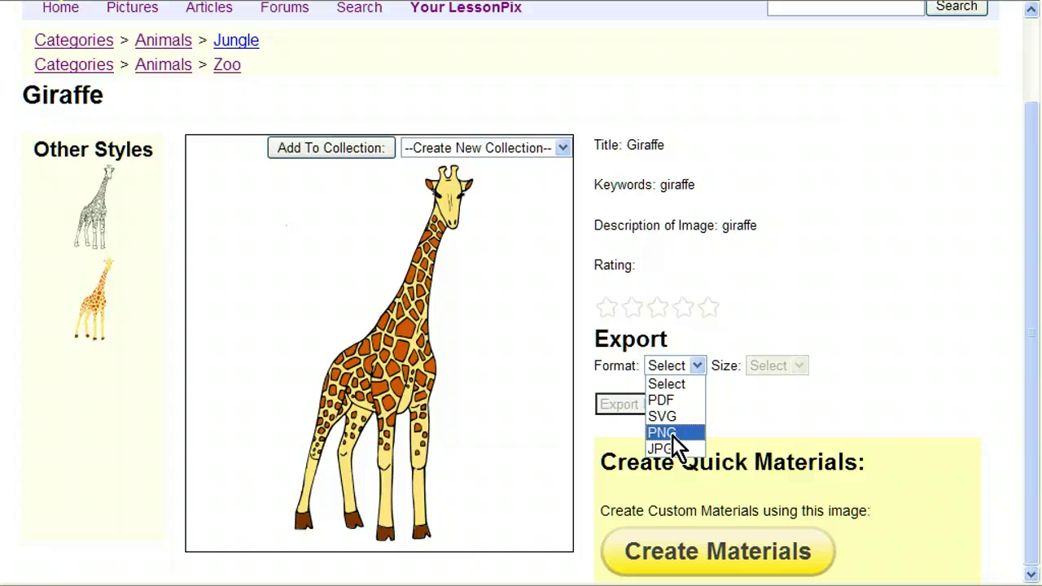
pyautogui.click(815, 306)
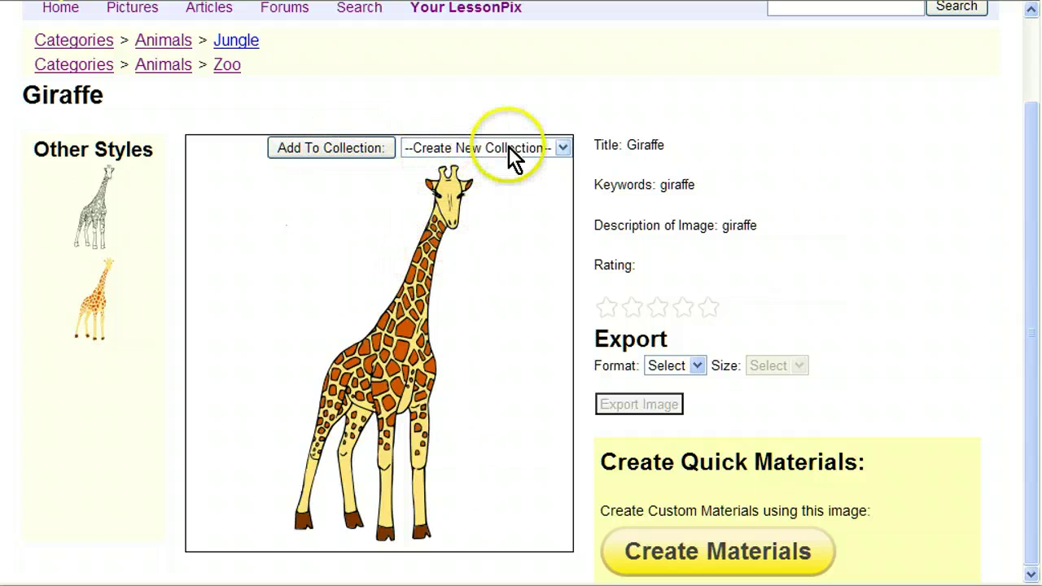
# - Add the giraffe picture to a new collection and rename that collection Zoo Animals
pyautogui.click(480, 157)
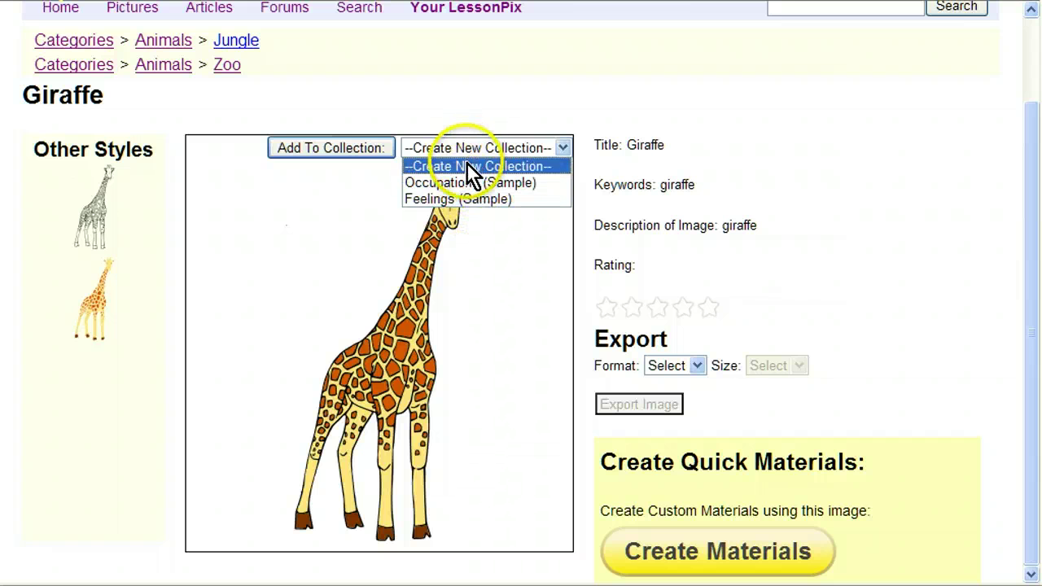
pyautogui.click(467, 165)
pyautogui.click(333, 147)
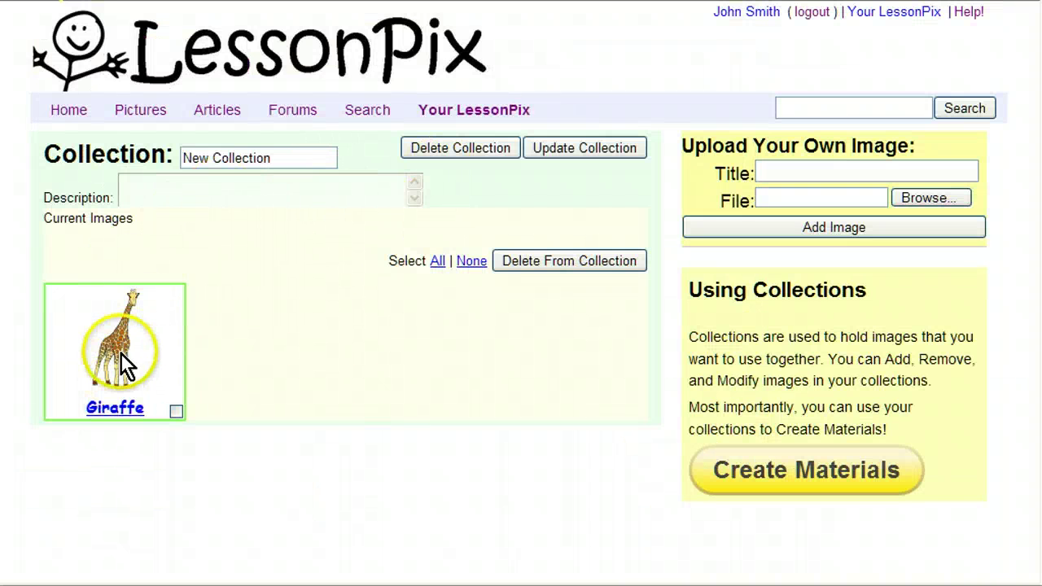
pyautogui.moveTo(272, 159); pyautogui.dragTo(175, 146)
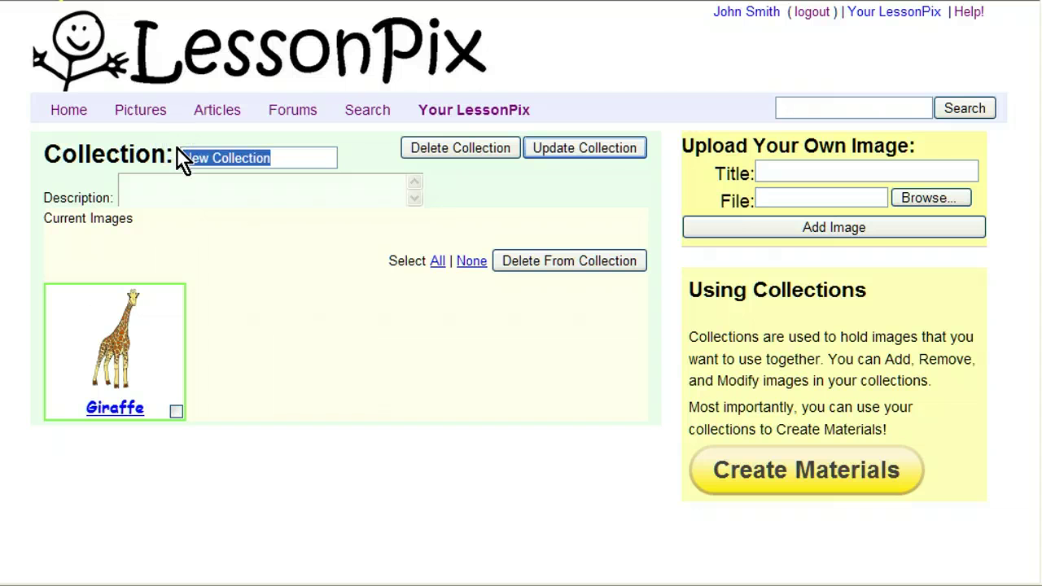
pyautogui.write('Zoo Animals')
pyautogui.click(632, 148)
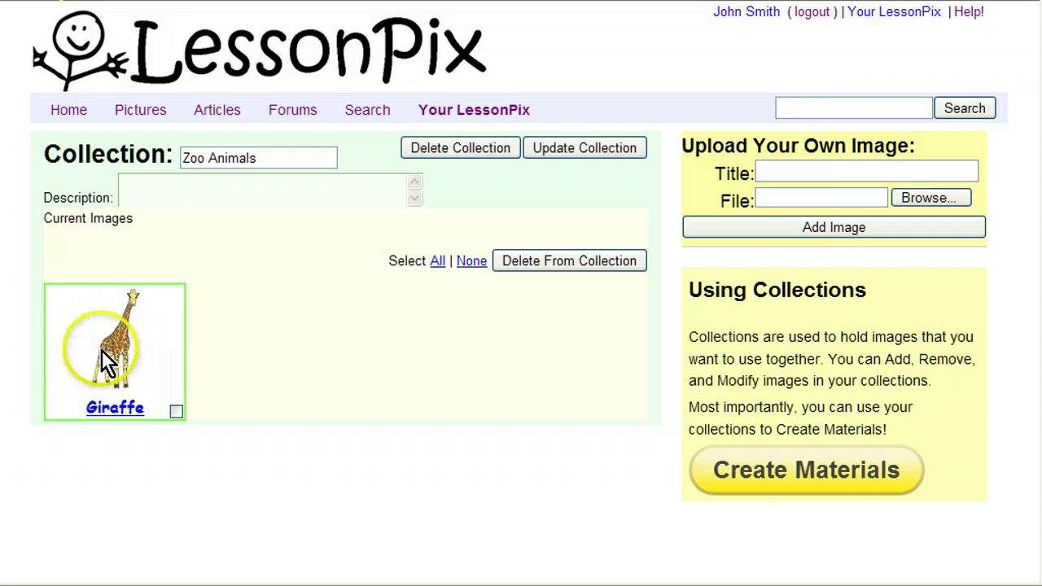
# - Open the giraffe from the Zoo Animals collection and customize its title to Tall Giraffe
pyautogui.click(111, 407)
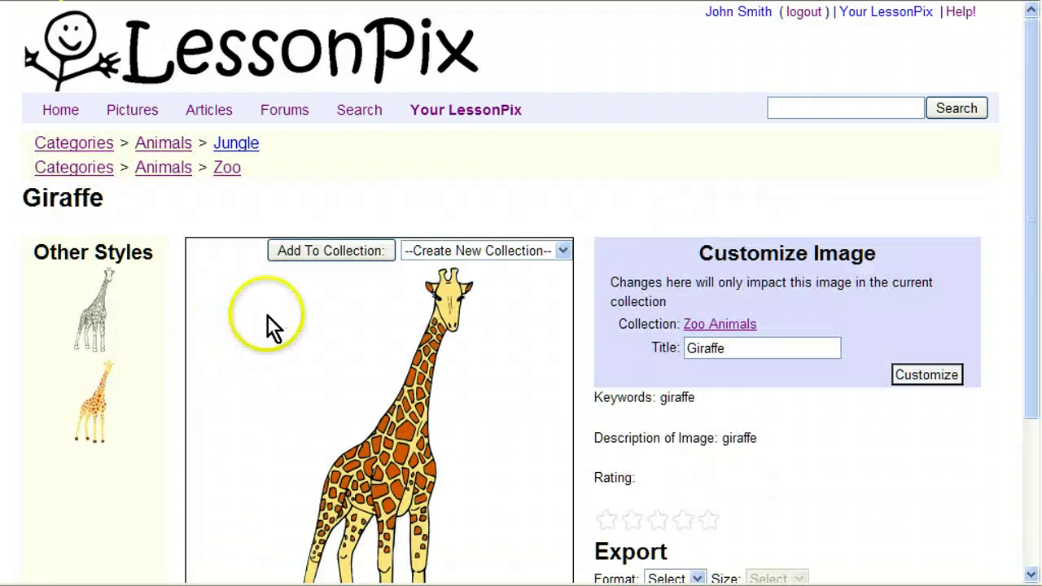
pyautogui.click(737, 348)
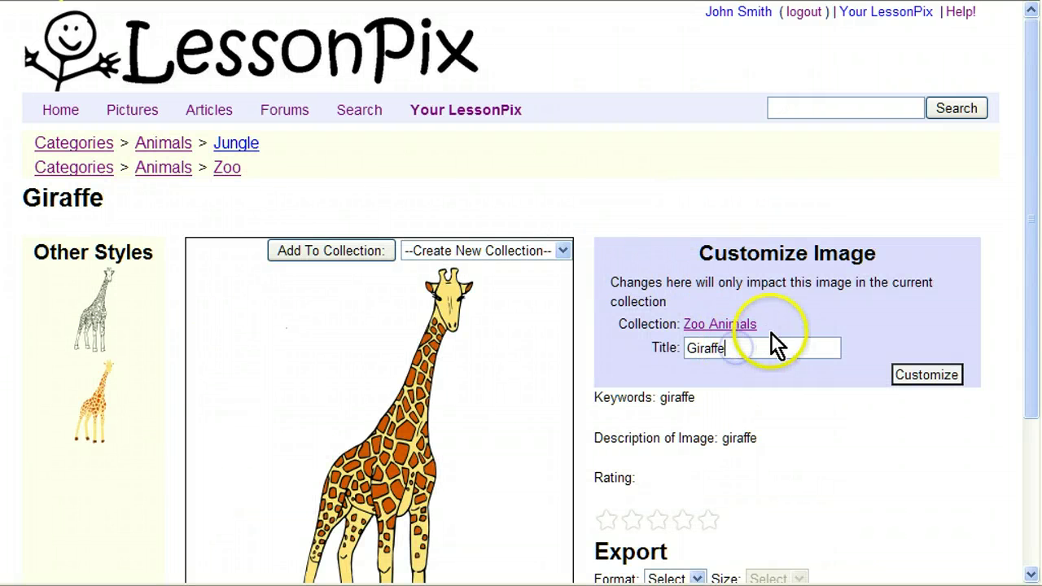
pyautogui.press('Home')
pyautogui.write('Tall')
pyautogui.click(831, 364)
pyautogui.click(908, 373)
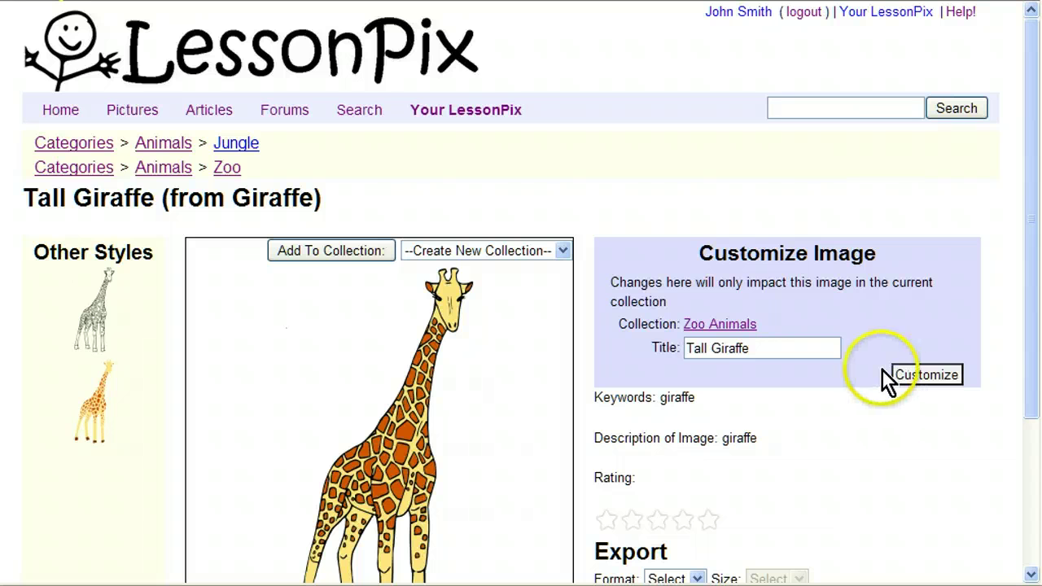
# - Set the customized picture title back to Giraffe
pyautogui.click(709, 348)
pyautogui.moveTo(710, 349); pyautogui.dragTo(667, 345)
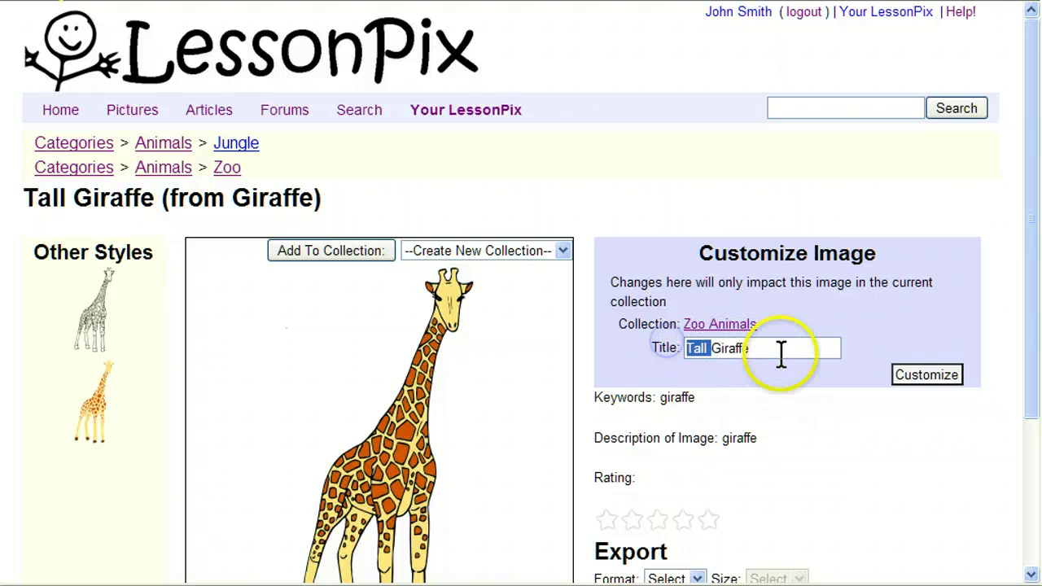
pyautogui.press('BackSpace')
pyautogui.click(929, 372)
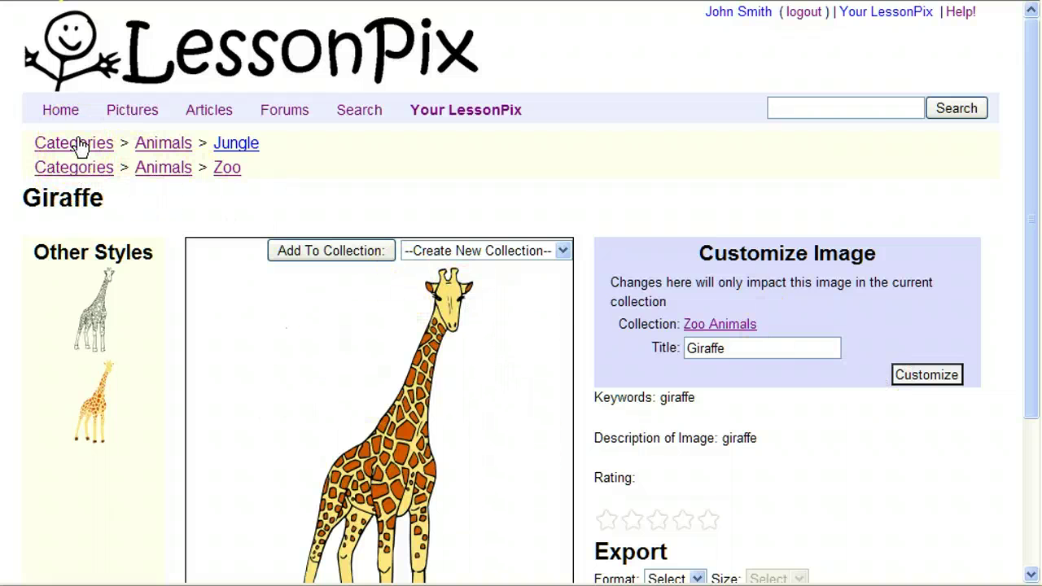
# - Open the Zoo picture category and select the lighter brown Bear, the Cheetah and the Eagle
pyautogui.click(229, 171)
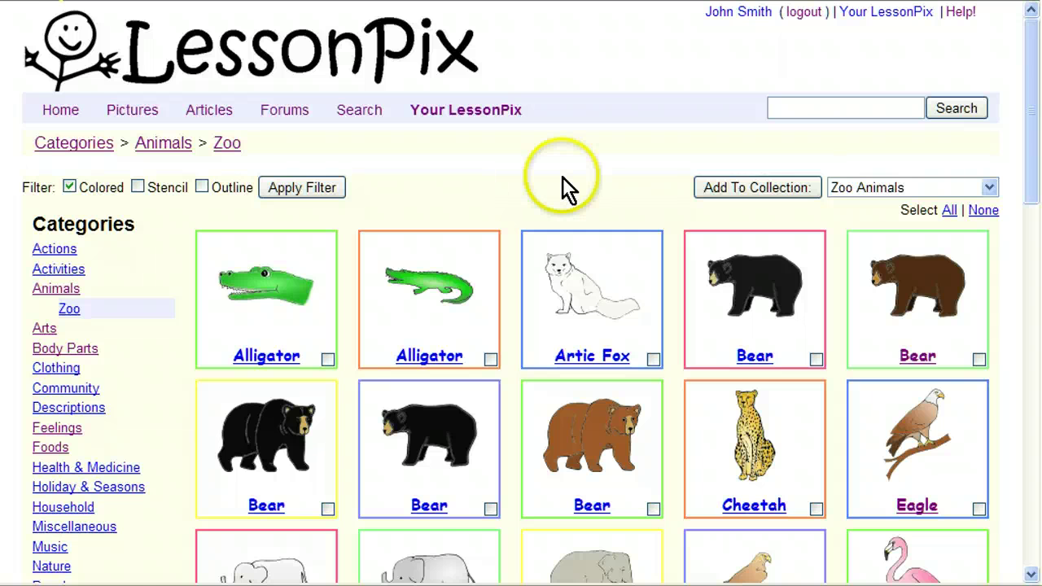
pyautogui.scroll(-3, 565, 183)
pyautogui.scroll(-1, 579, 210)
pyautogui.click(652, 363)
pyautogui.click(814, 362)
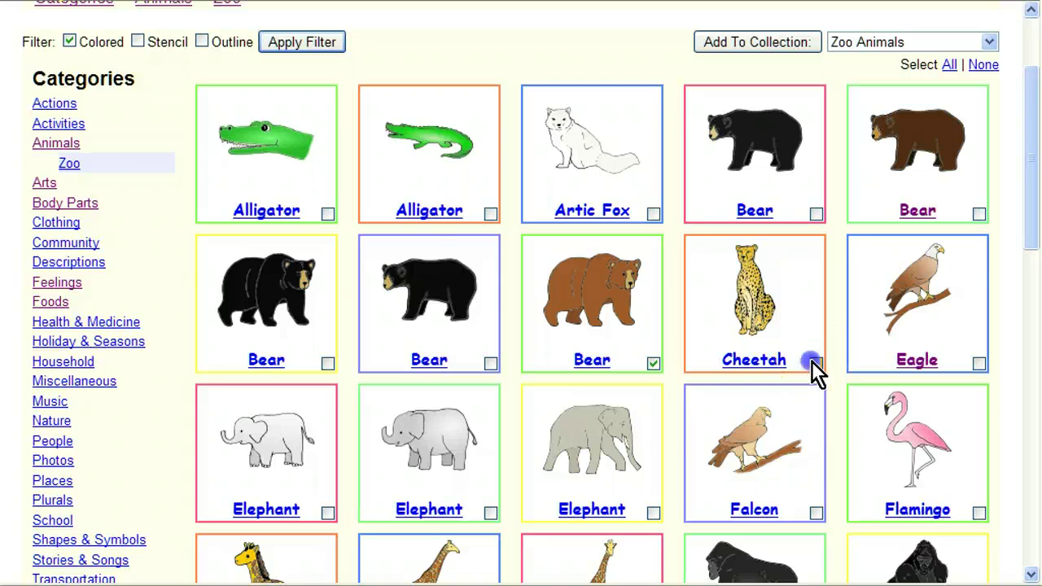
pyautogui.click(979, 363)
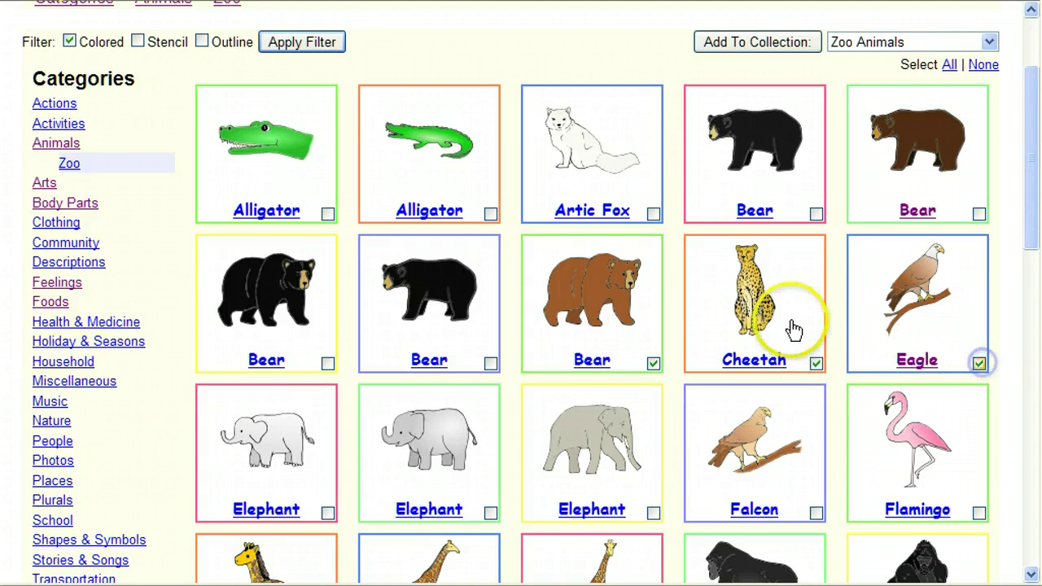
# - Also select the third Elephant, the first Gorilla, the standing maned Lion and the black Monkey on a branch
pyautogui.scroll(-6, 721, 302)
pyautogui.click(652, 280)
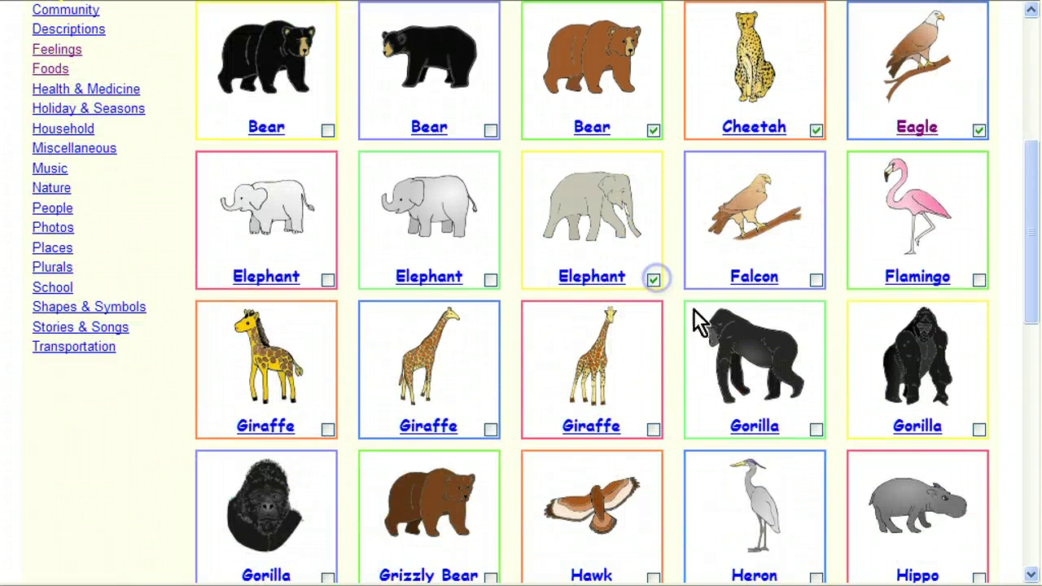
pyautogui.scroll(-4, 458, 396)
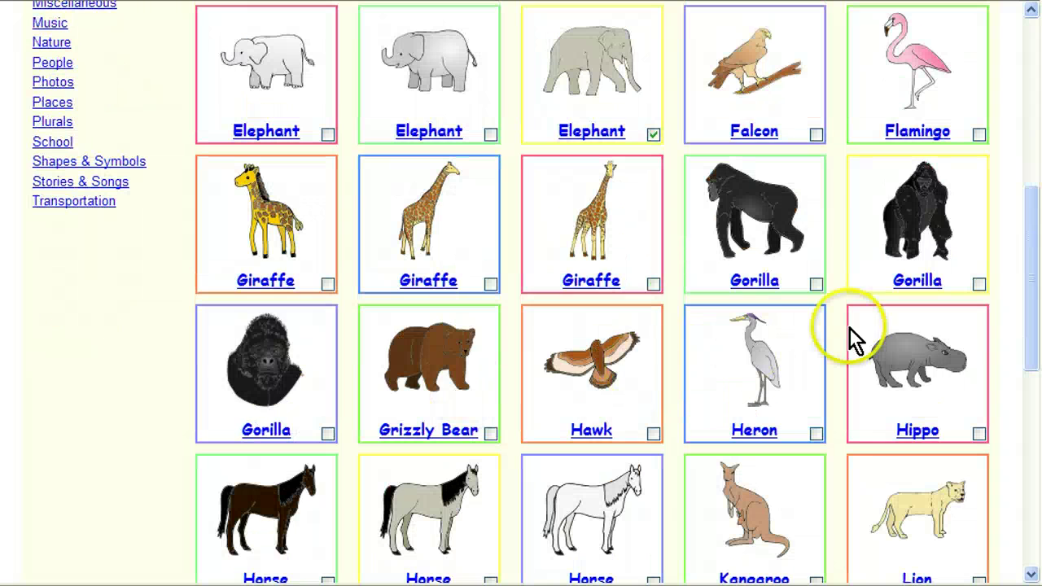
pyautogui.click(816, 284)
pyautogui.scroll(-3, 646, 302)
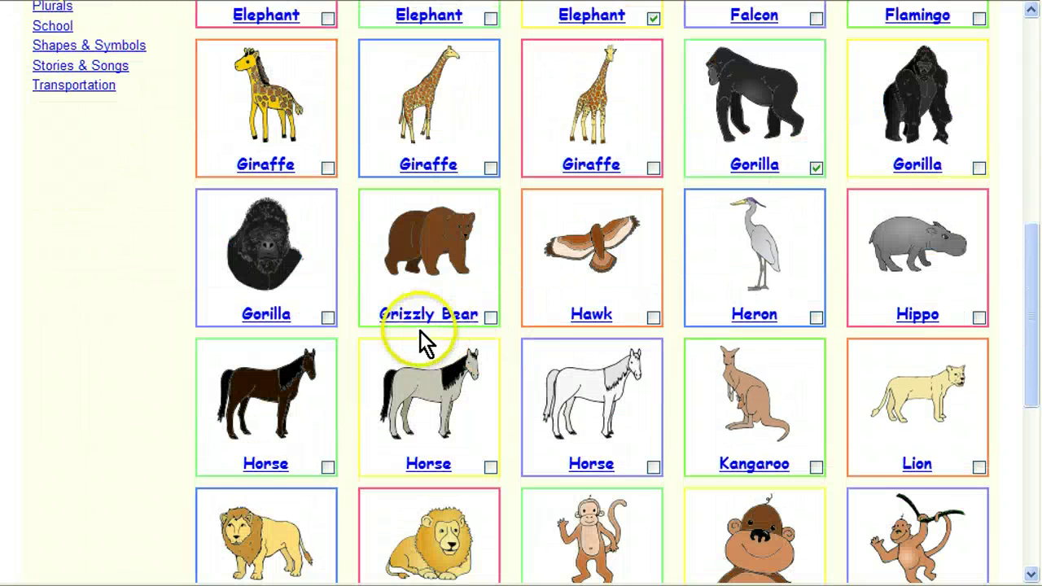
pyautogui.scroll(-3, 451, 314)
pyautogui.scroll(-3, 354, 392)
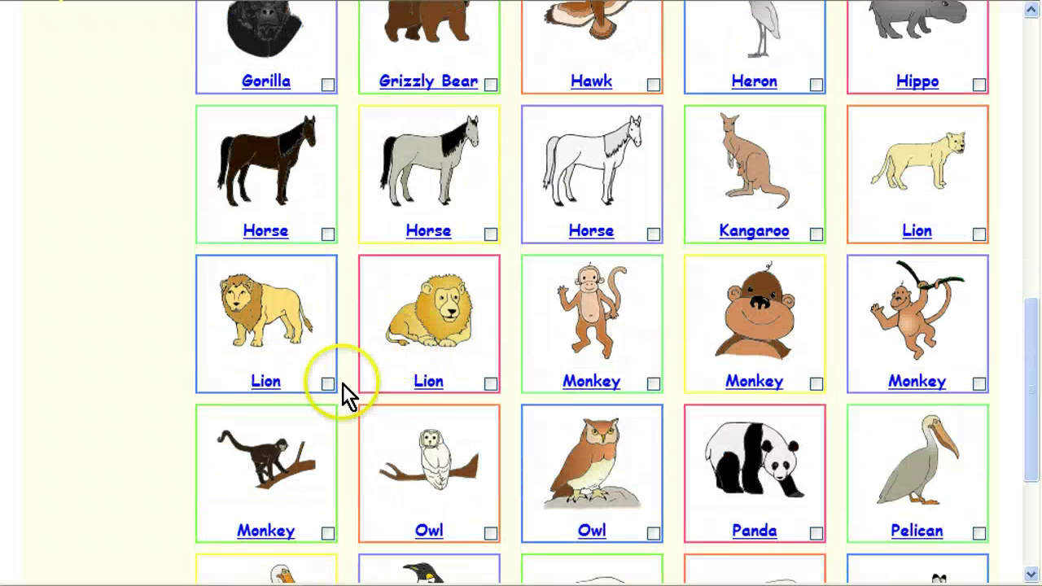
pyautogui.click(328, 383)
pyautogui.scroll(-4, 334, 384)
pyautogui.click(330, 388)
# - Add the selected animal pictures to the Zoo Animals collection
pyautogui.scroll(7, 439, 346)
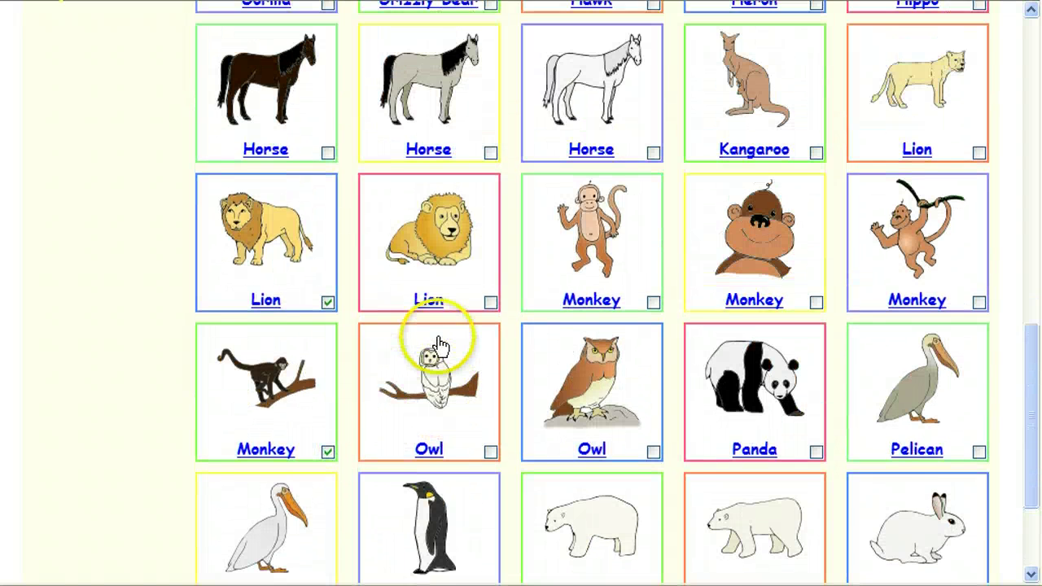
pyautogui.scroll(5, 651, 195)
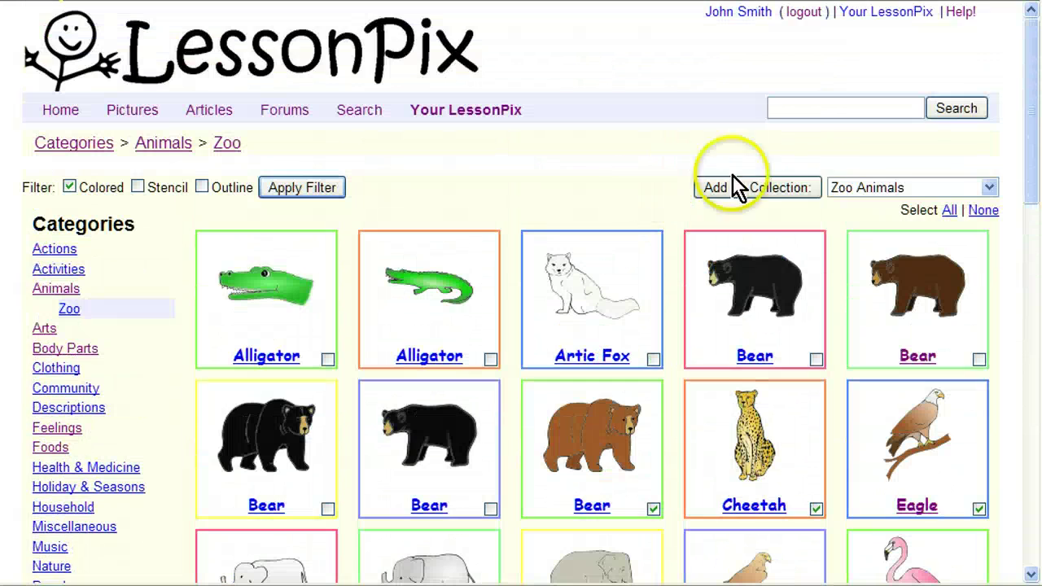
pyautogui.click(861, 192)
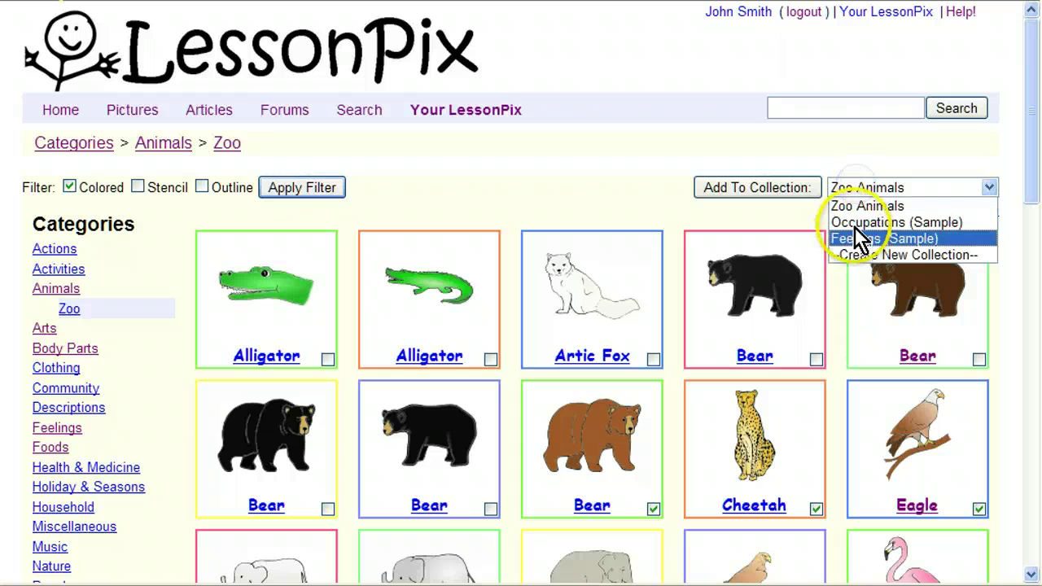
pyautogui.click(857, 201)
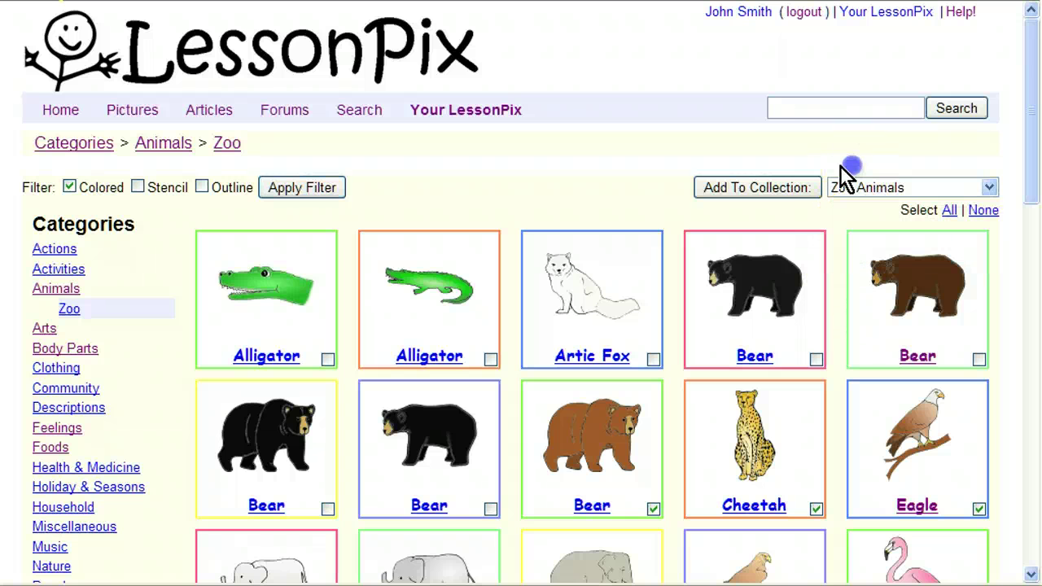
pyautogui.click(777, 190)
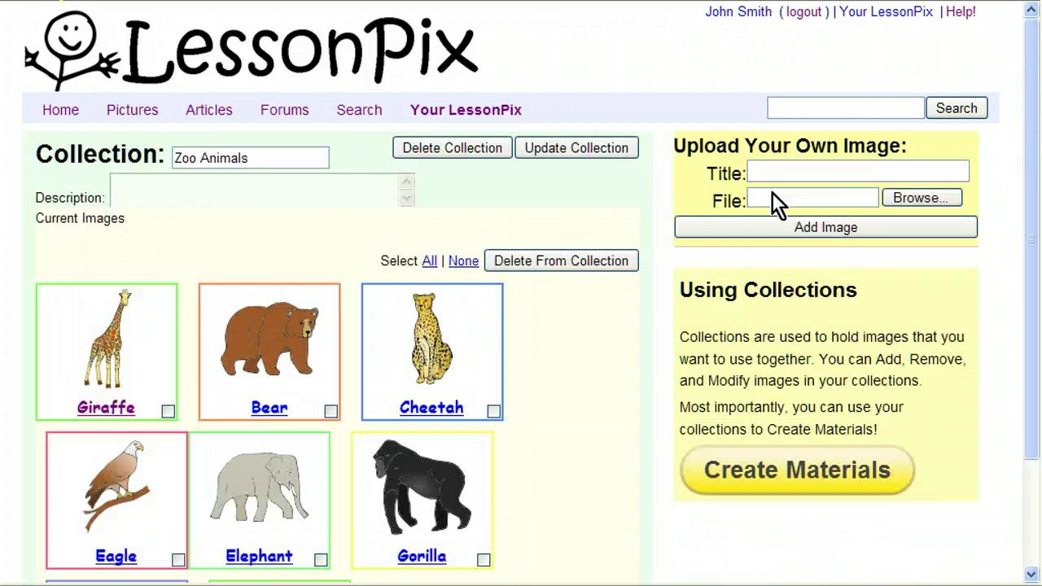
# - Search the picture library for flamingo and add the Flamingo picture to the Zoo Animals collection
pyautogui.scroll(-3, 560, 201)
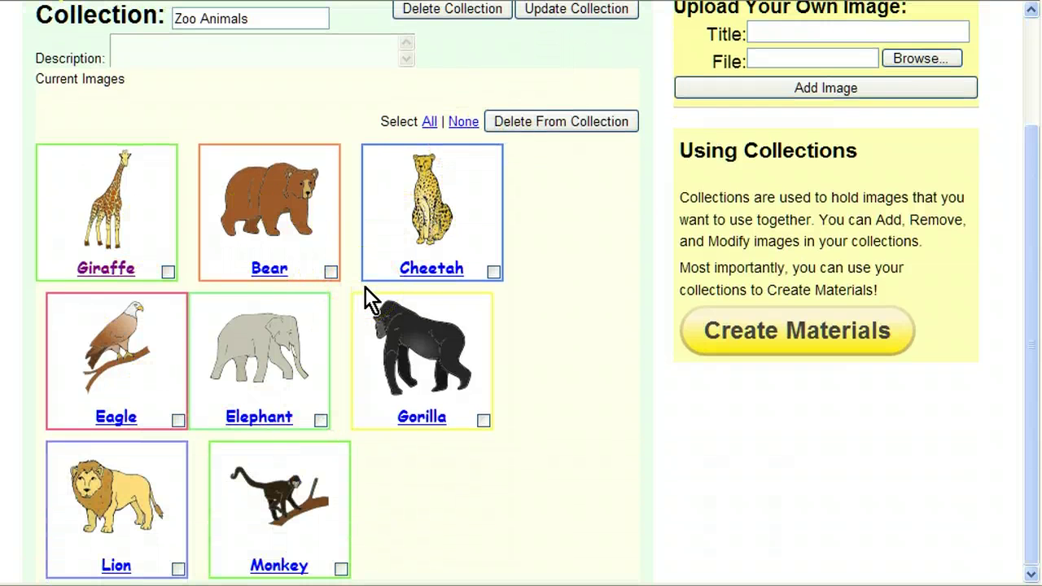
pyautogui.scroll(3, 396, 314)
pyautogui.click(841, 105)
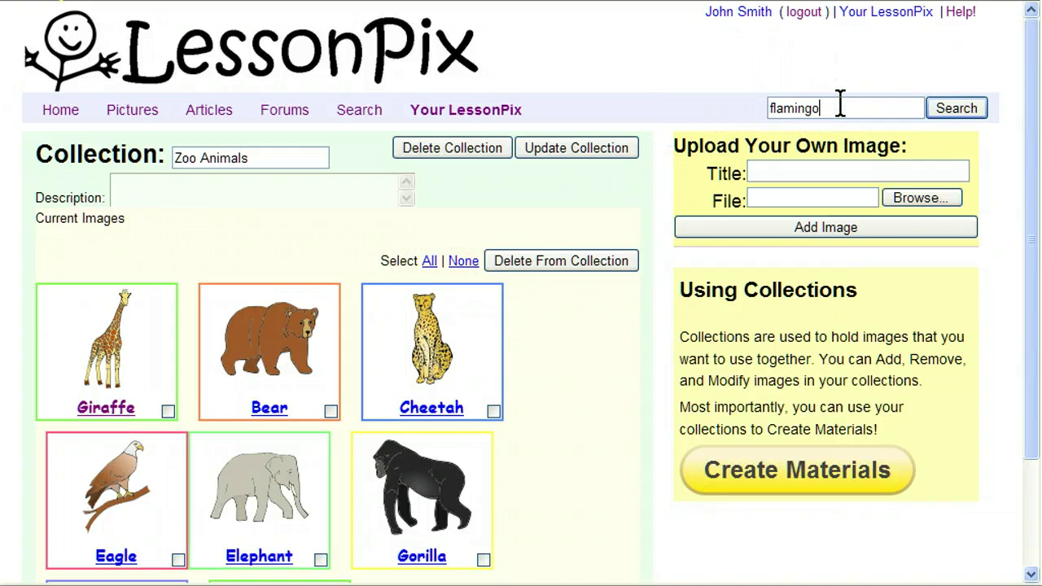
pyautogui.press('Return')
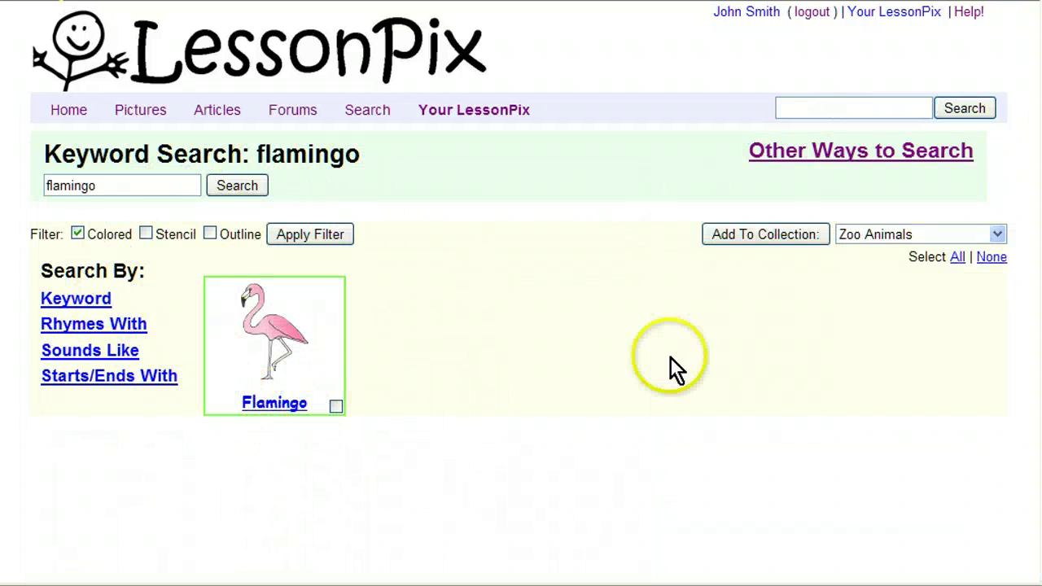
pyautogui.click(335, 407)
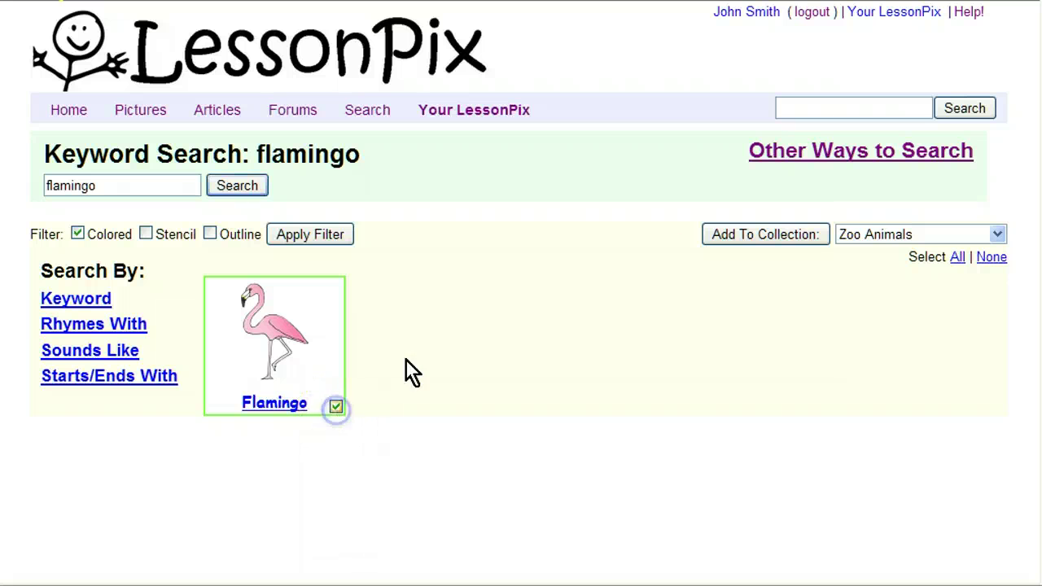
pyautogui.click(774, 237)
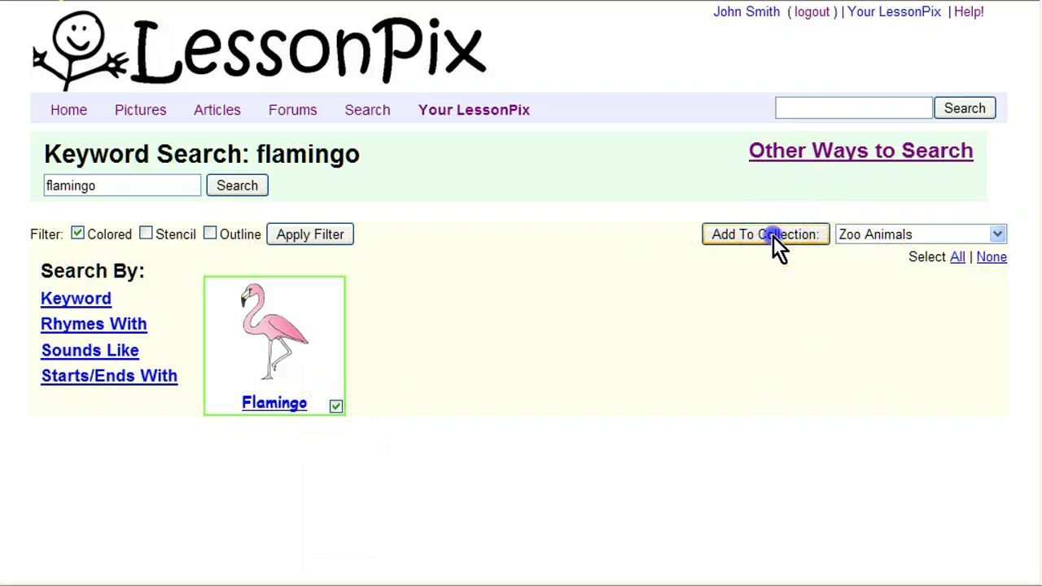
pyautogui.scroll(-3, 553, 350)
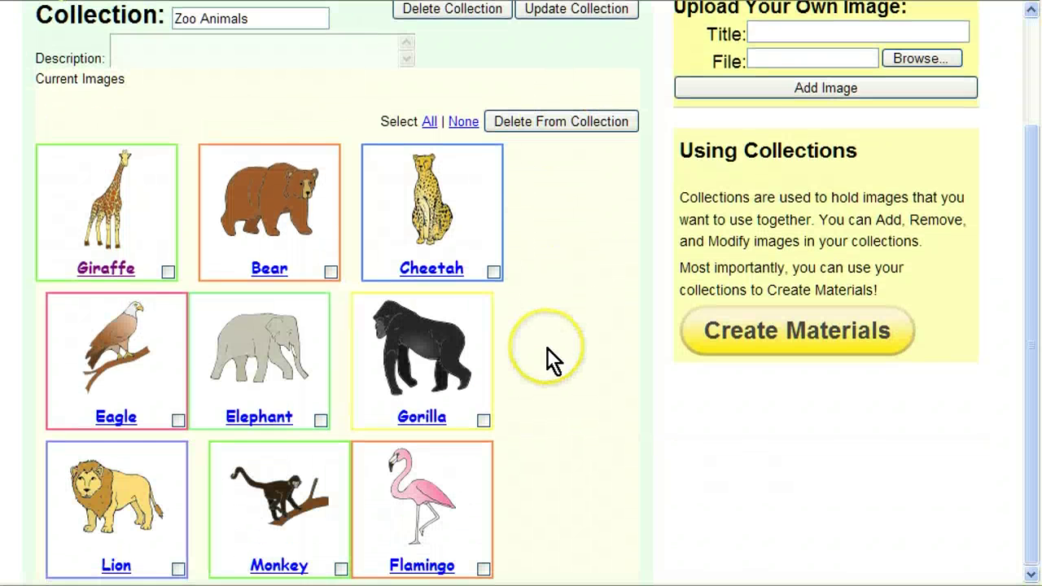
pyautogui.scroll(3, 317, 205)
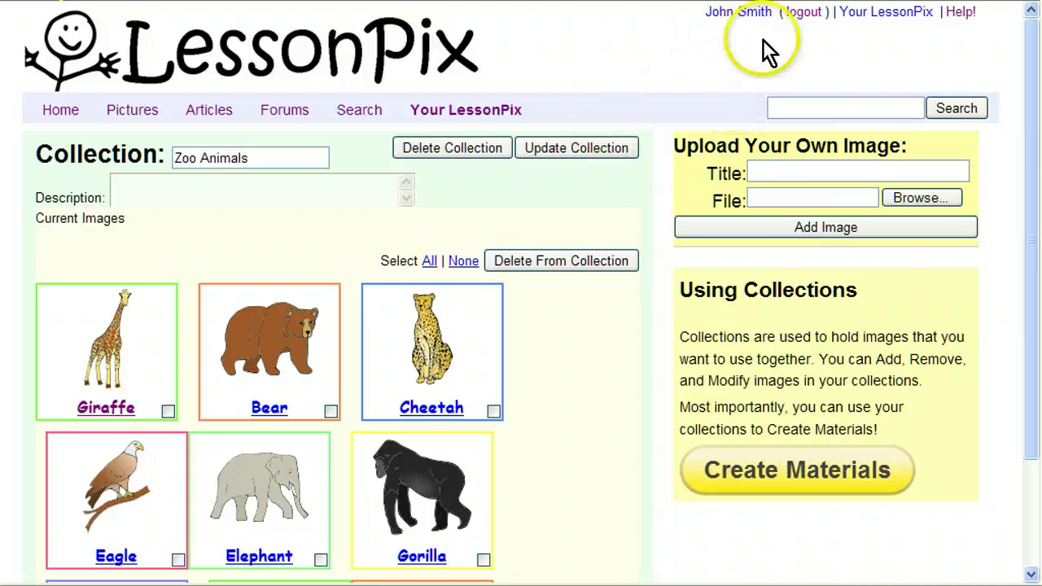
# - Reopen the Zoo Animals collection from the dashboard and start creating materials from it
pyautogui.click(467, 119)
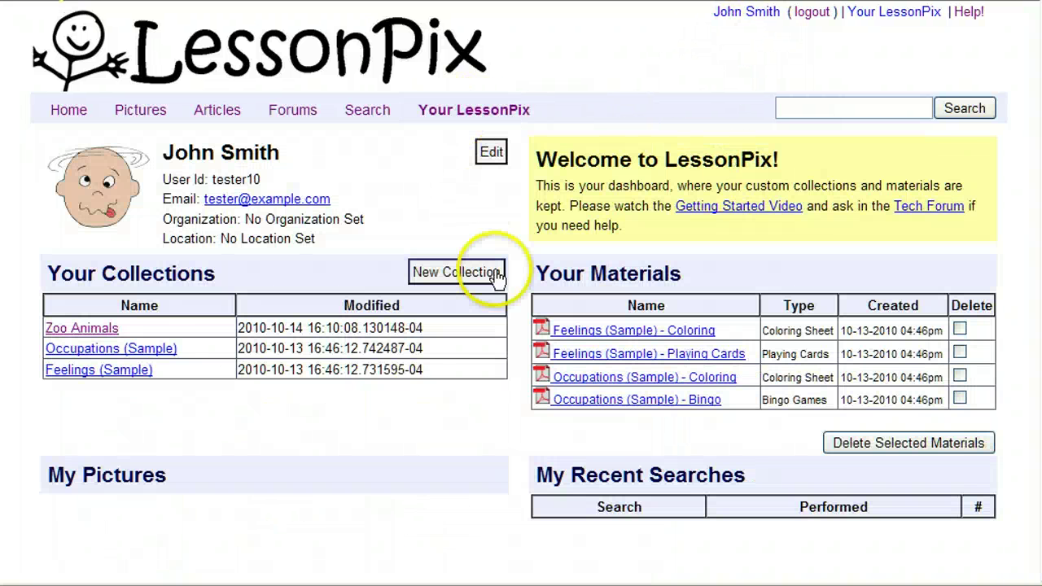
pyautogui.click(77, 328)
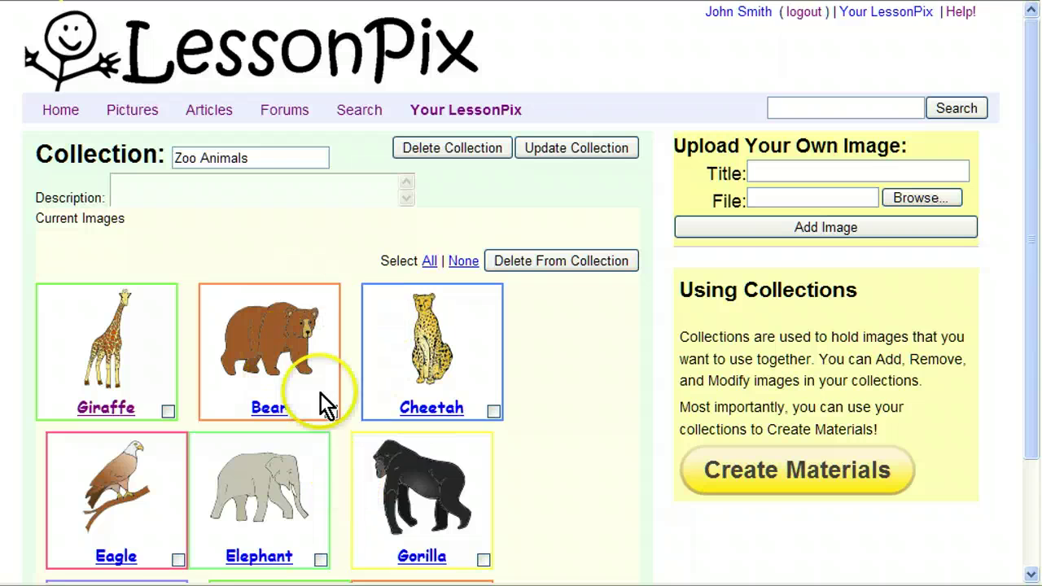
pyautogui.scroll(-3, 340, 365)
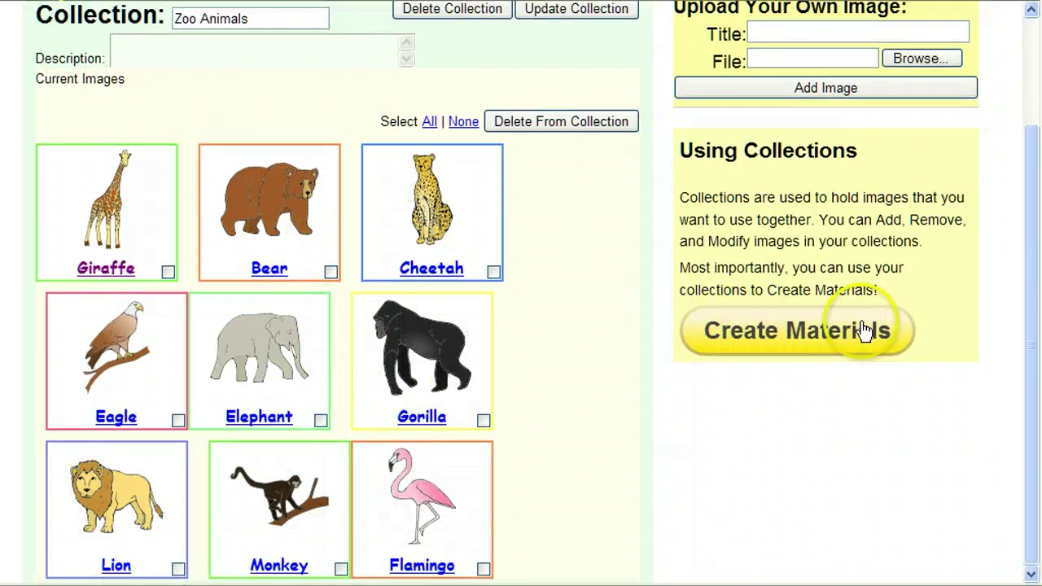
pyautogui.click(814, 332)
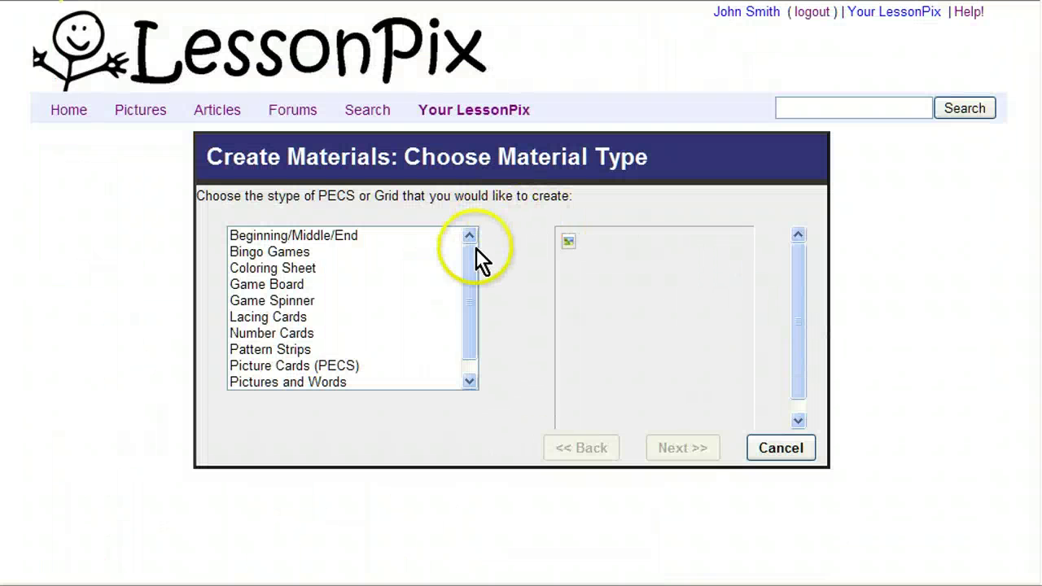
# - Preview the Bingo Games, Game Board, Pattern Strips and Picture Cards (PECS) material types
pyautogui.click(334, 251)
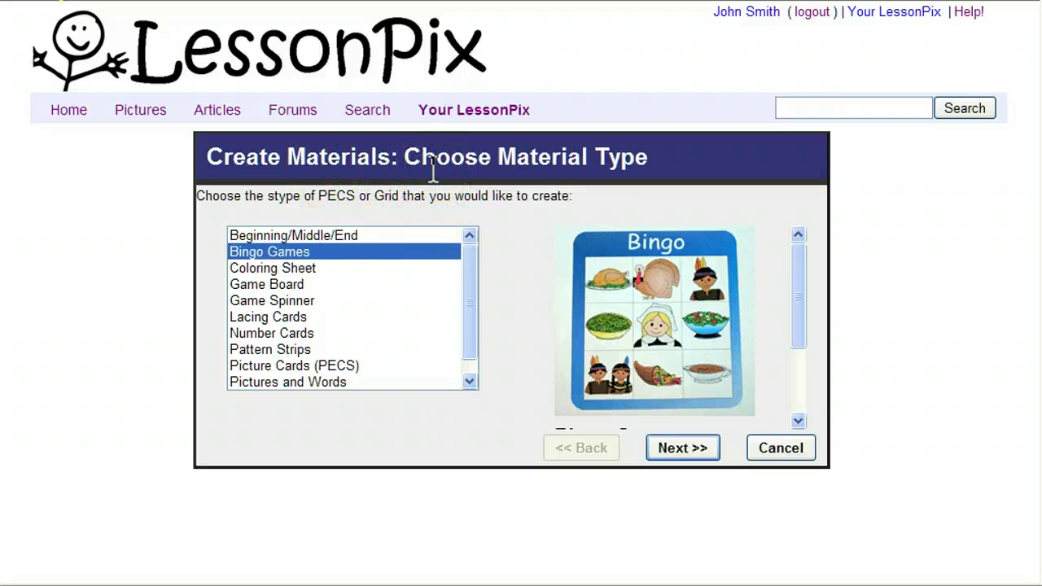
pyautogui.click(290, 285)
pyautogui.click(261, 349)
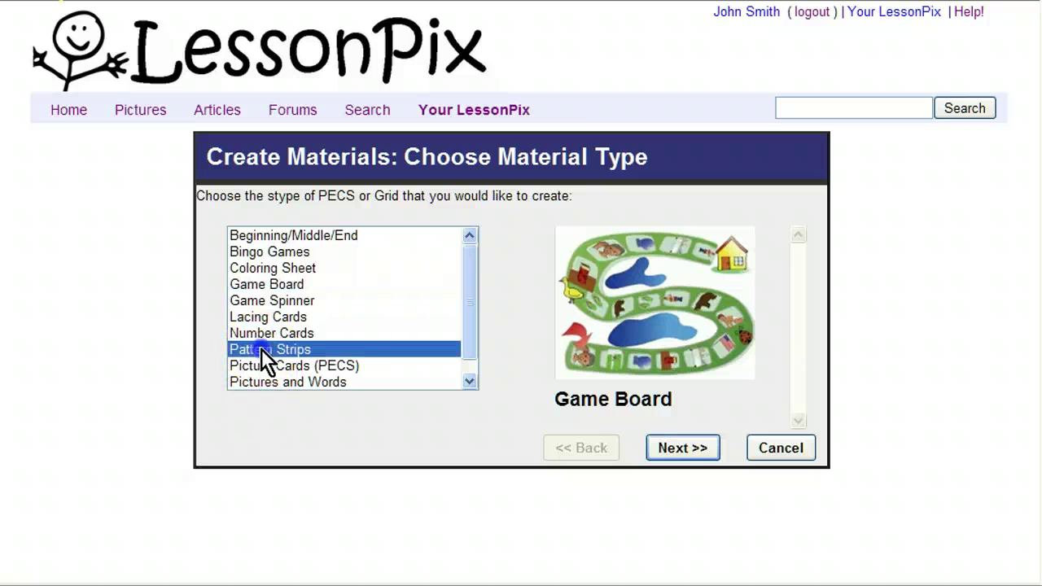
pyautogui.scroll(-1, 321, 359)
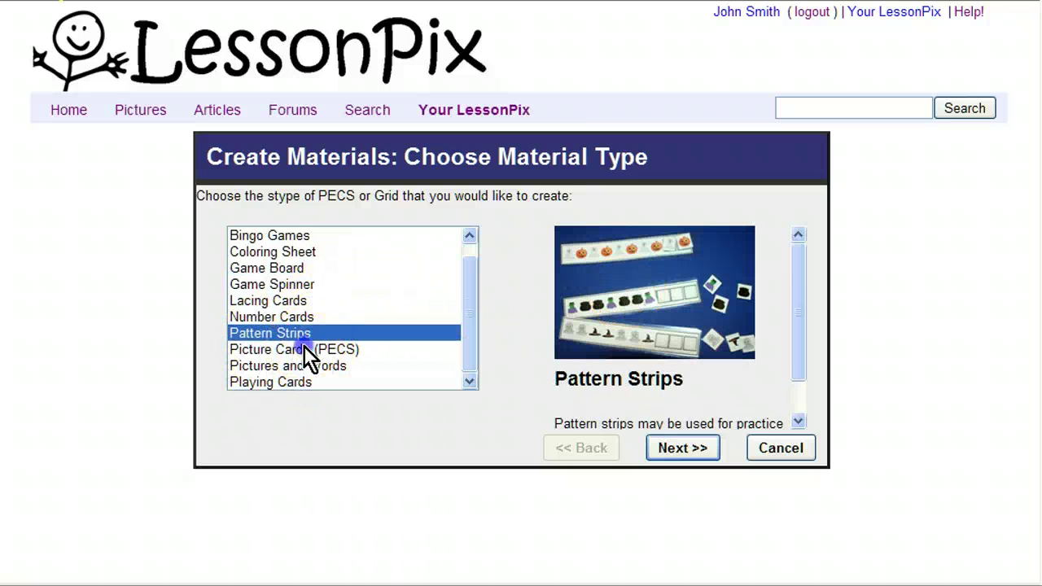
pyautogui.click(309, 351)
pyautogui.scroll(1, 390, 319)
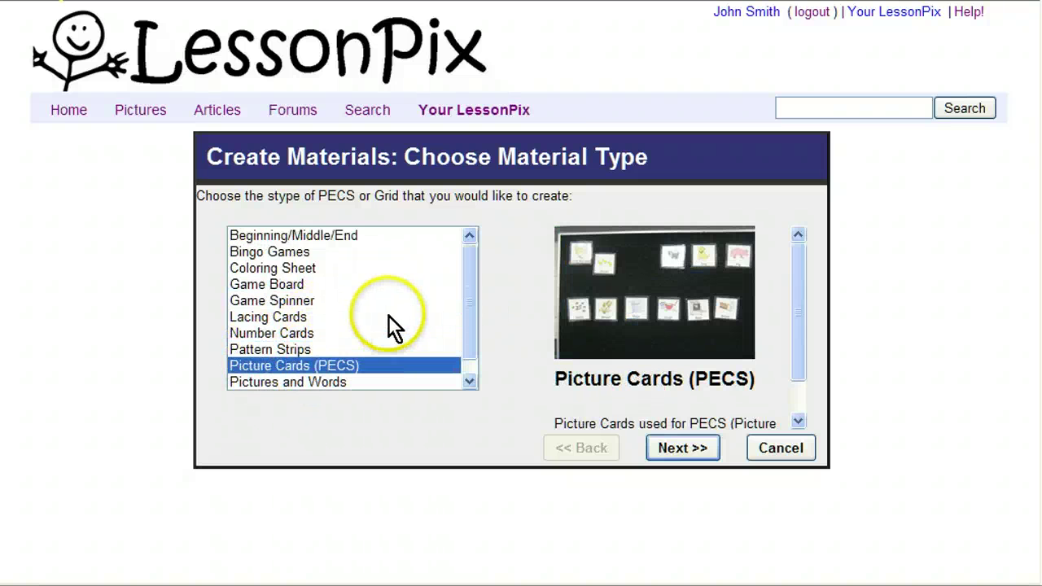
# - Choose Bingo Games as the material type and include all the pictures from the collection
pyautogui.click(300, 253)
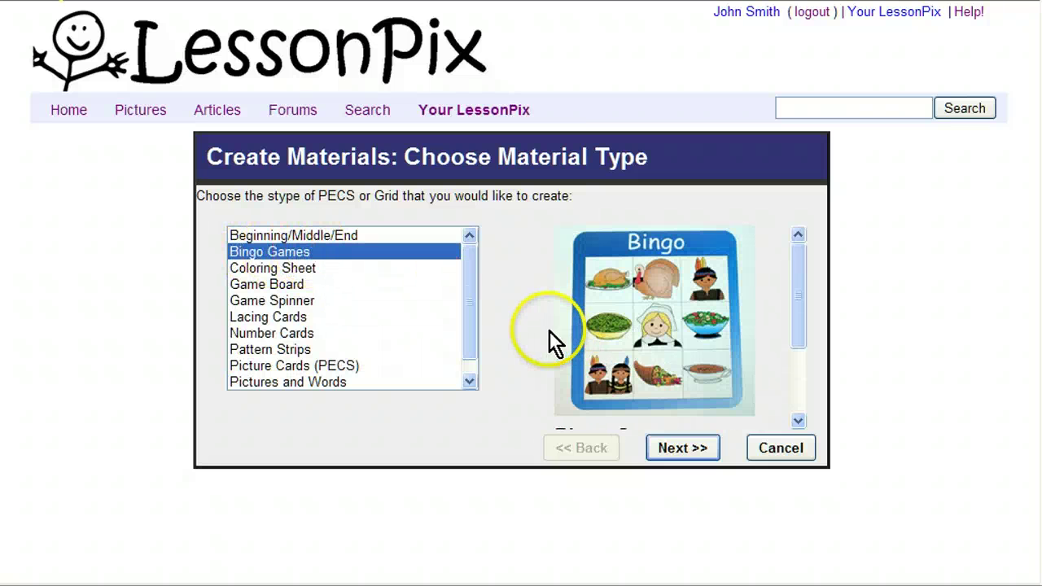
pyautogui.click(688, 451)
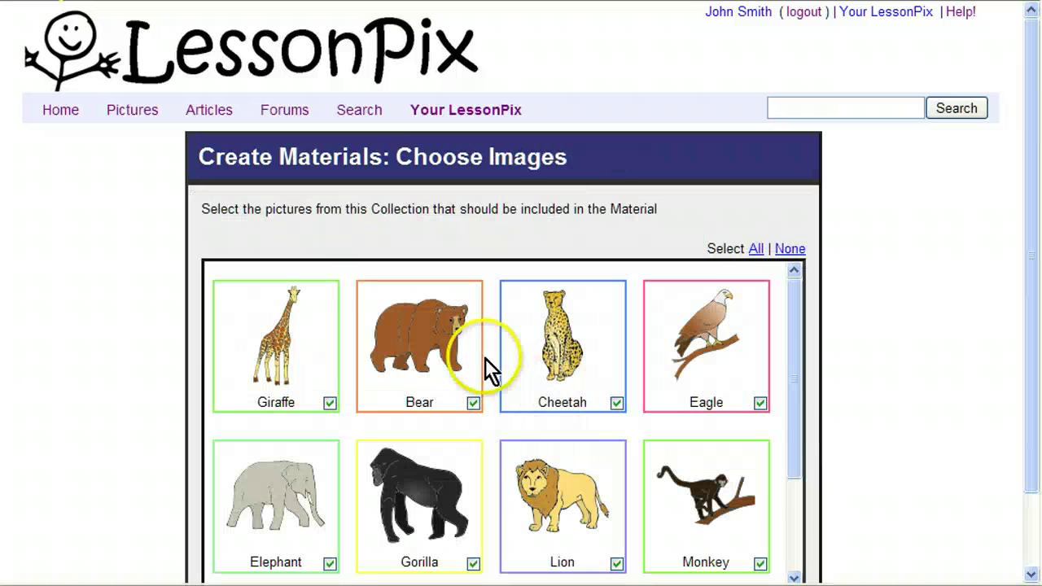
pyautogui.scroll(-1, 911, 301)
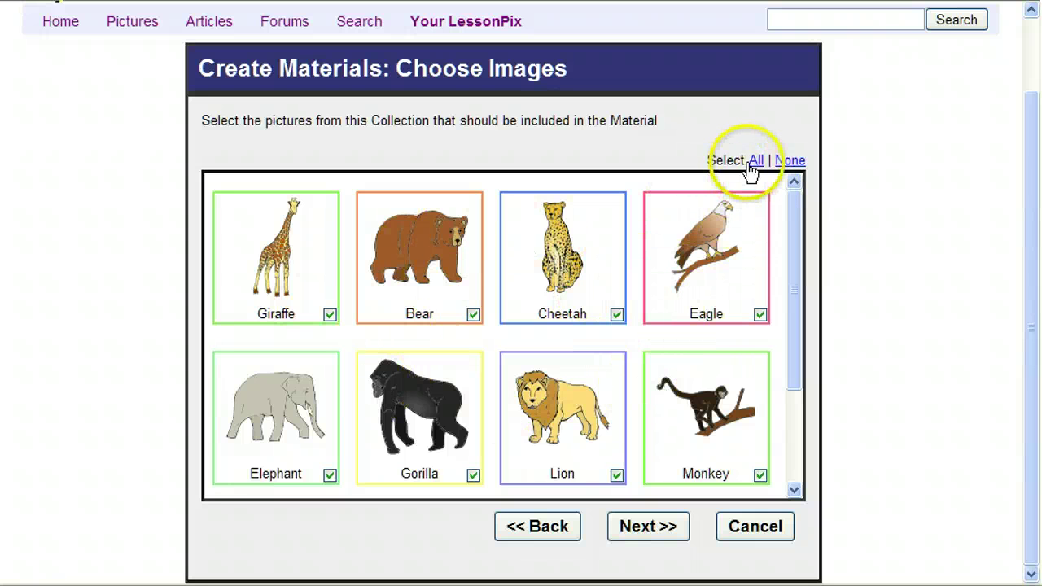
pyautogui.click(760, 315)
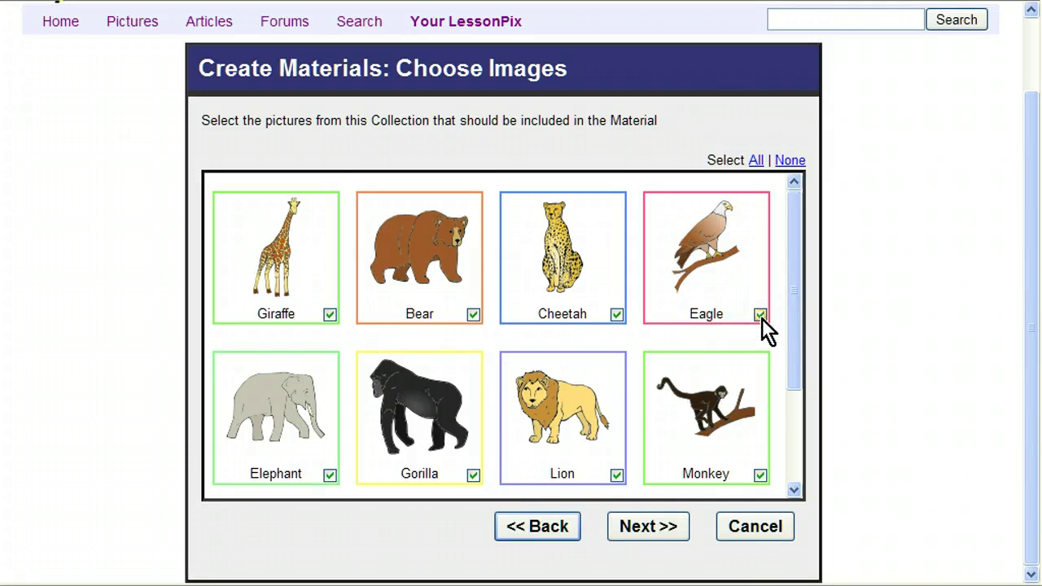
pyautogui.scroll(-3, 725, 415)
pyautogui.click(653, 528)
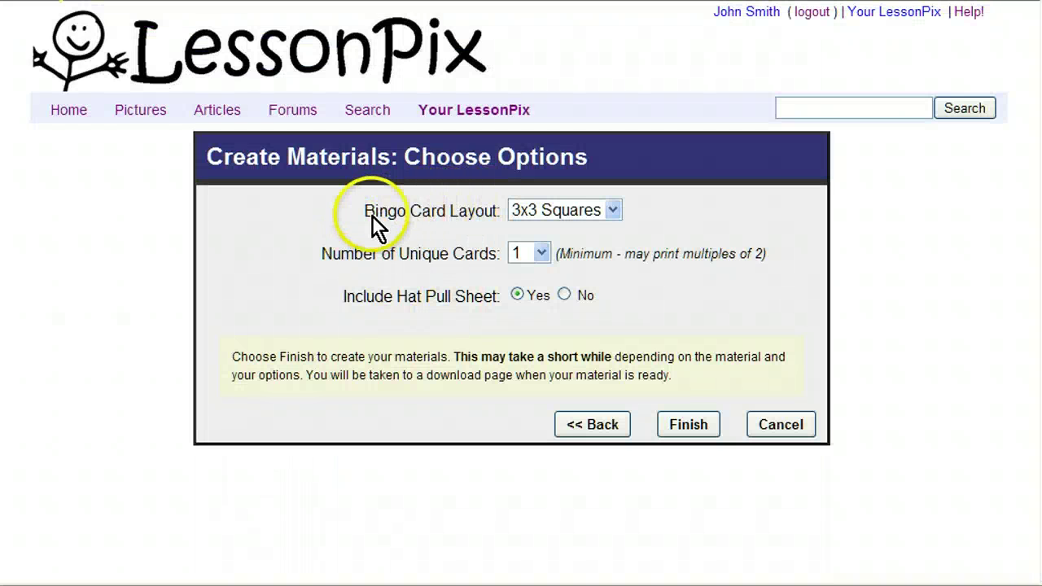
# - Generate the bingo game with a 3x3 Squares layout, 4 unique cards and the hat pull sheet included
pyautogui.click(543, 210)
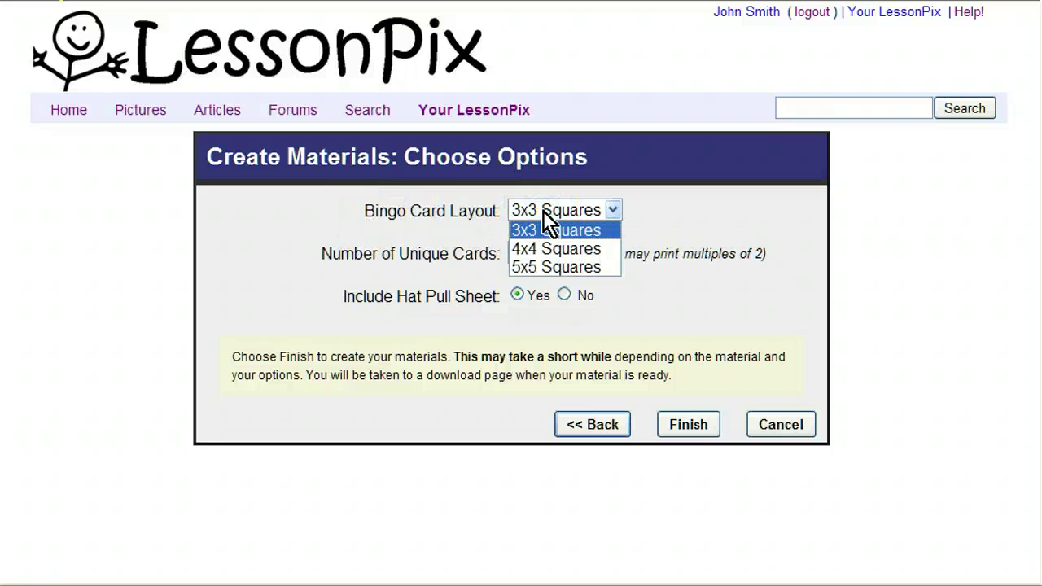
pyautogui.click(550, 230)
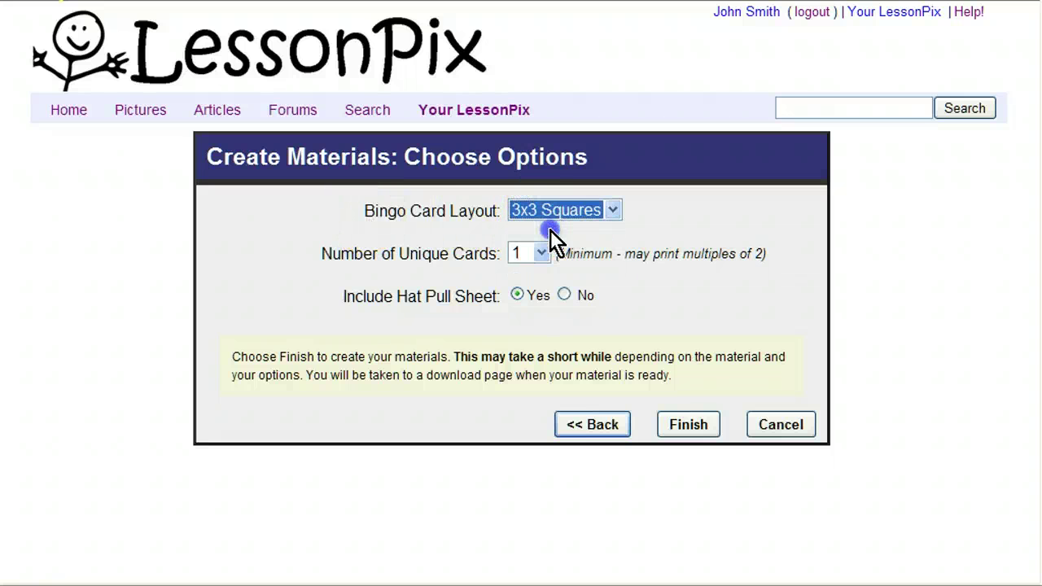
pyautogui.click(541, 253)
pyautogui.click(540, 252)
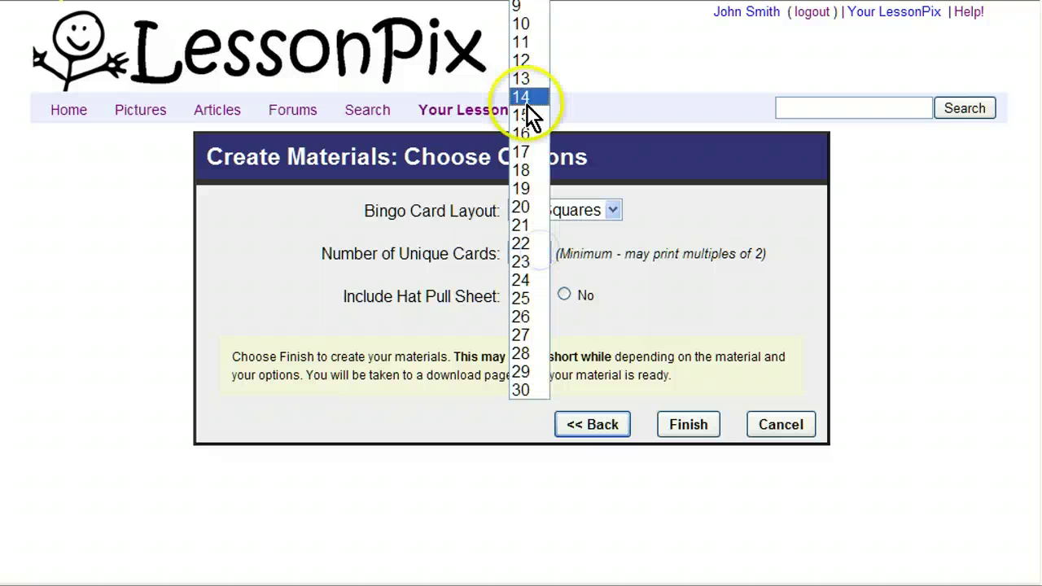
pyautogui.click(521, 2)
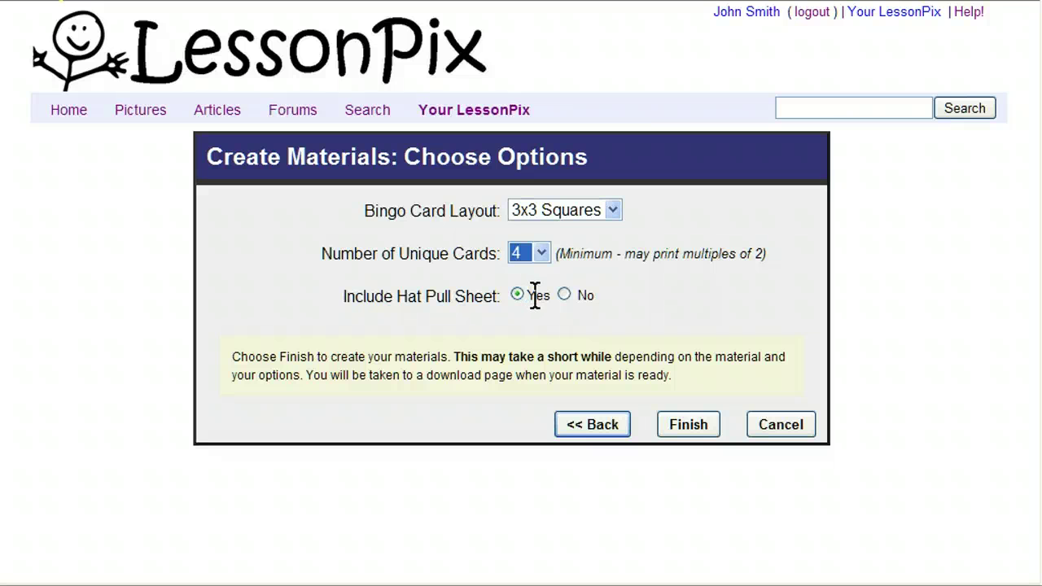
pyautogui.click(669, 418)
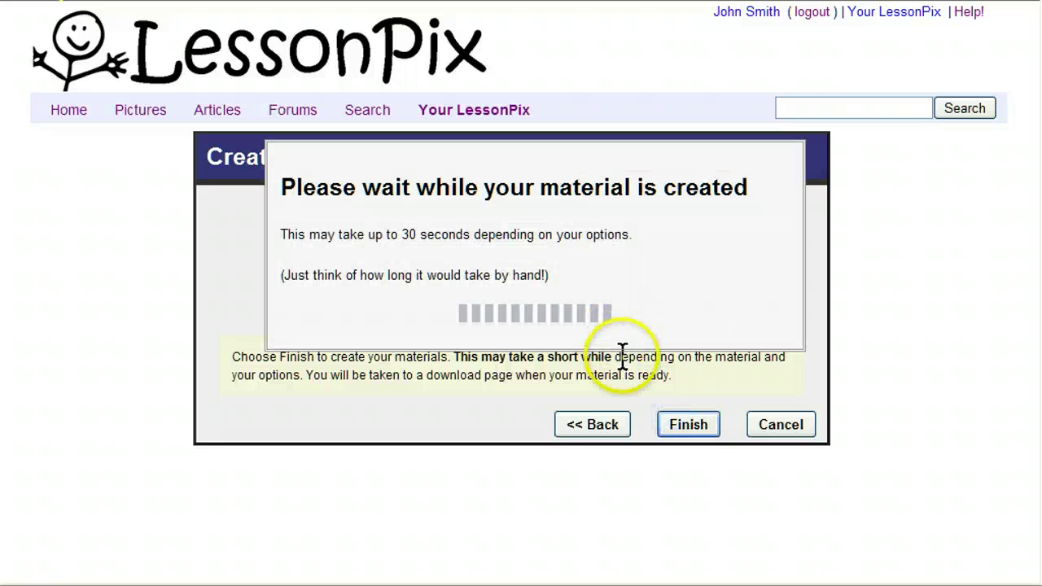
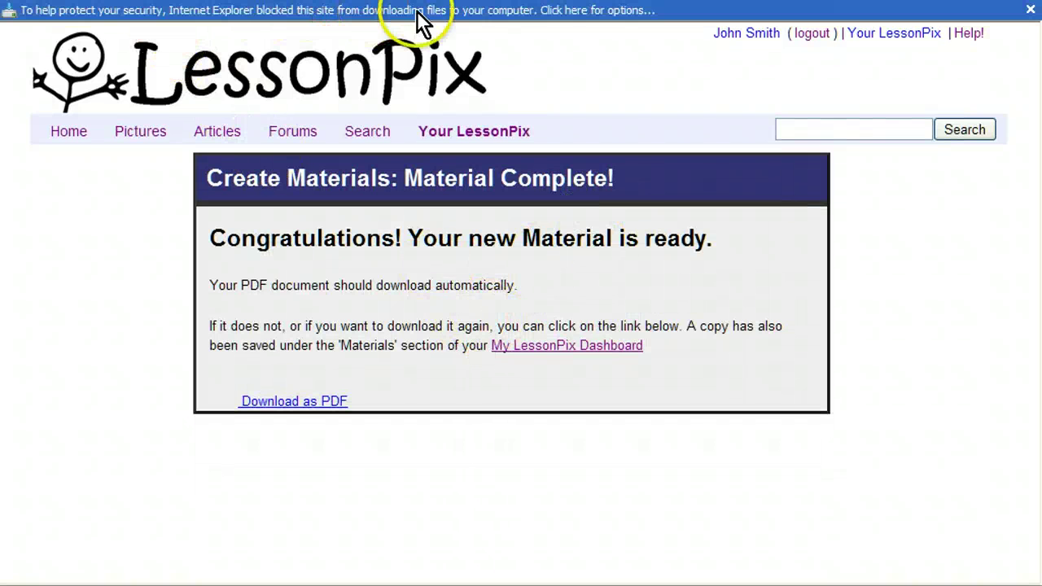
# - Download the finished bingo material as a PDF and open it
pyautogui.click(518, 14)
pyautogui.click(560, 25)
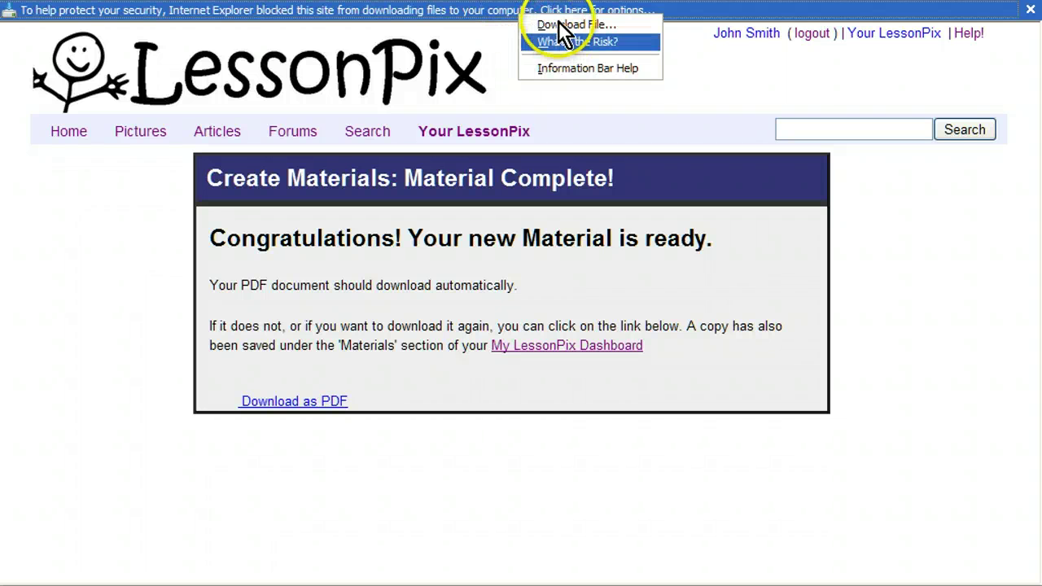
pyautogui.click(317, 415)
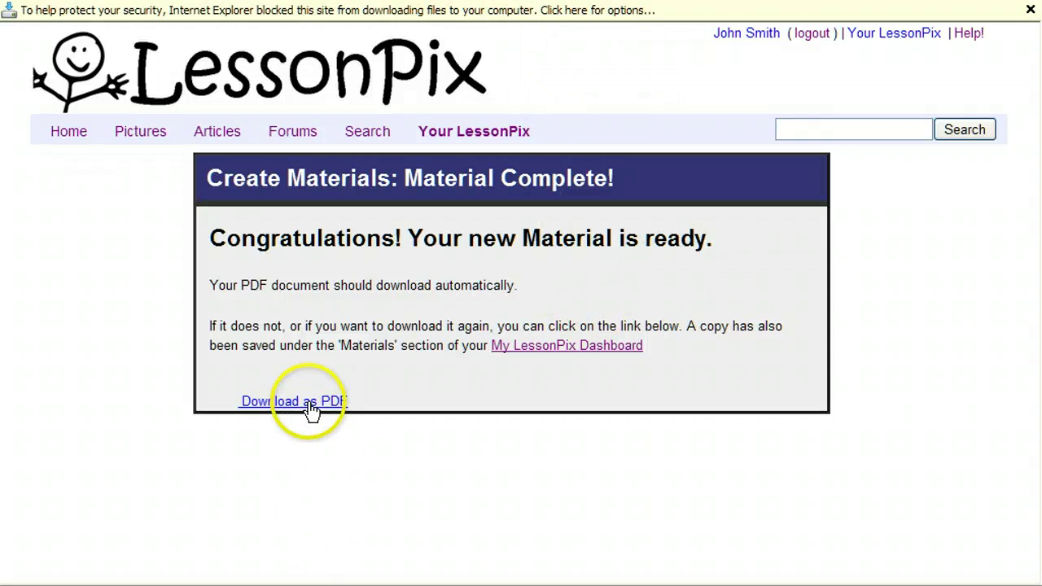
pyautogui.click(609, 260)
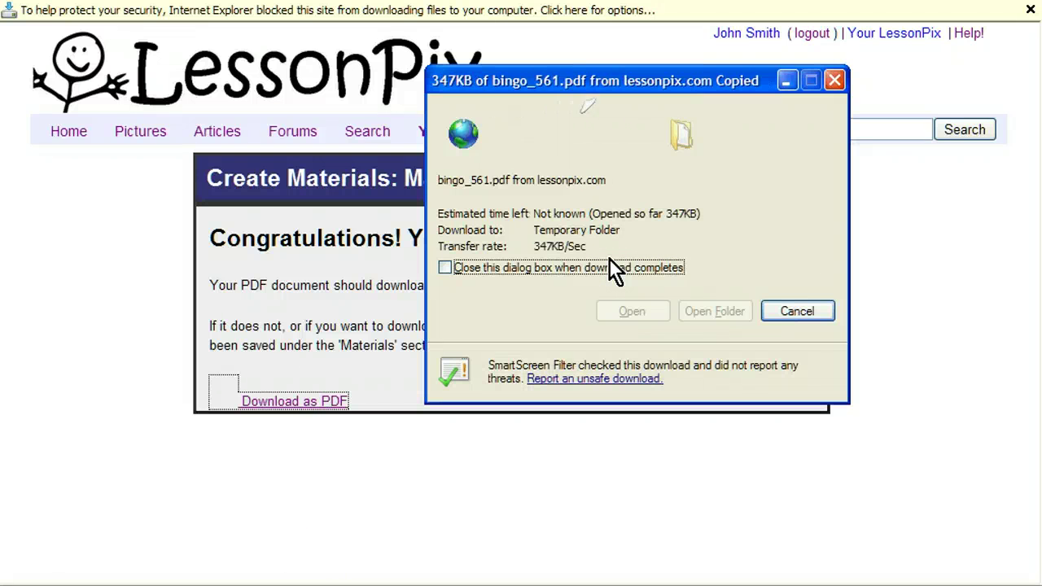
pyautogui.click(606, 264)
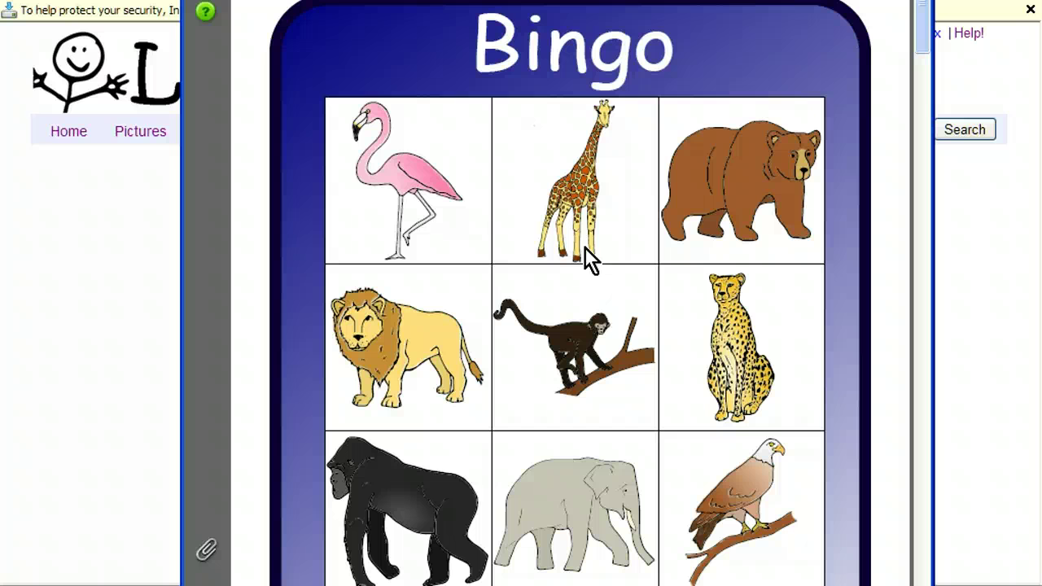
# - Page through the bingo PDF in full-page view up to the Bingo Index & Hat Draw sheet and close the document
pyautogui.click(460, 23)
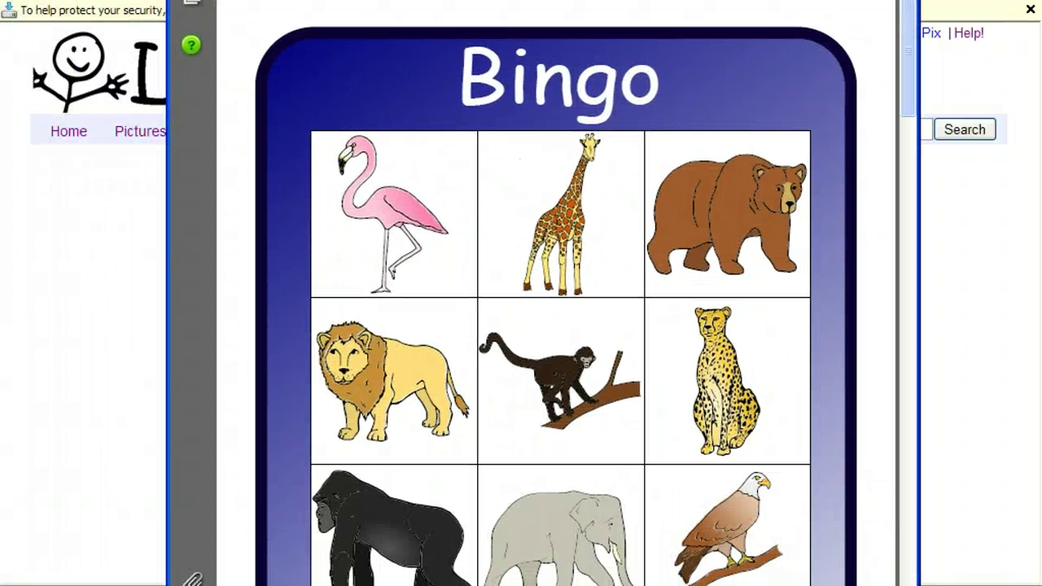
pyautogui.hotkey('ctrl', '0')
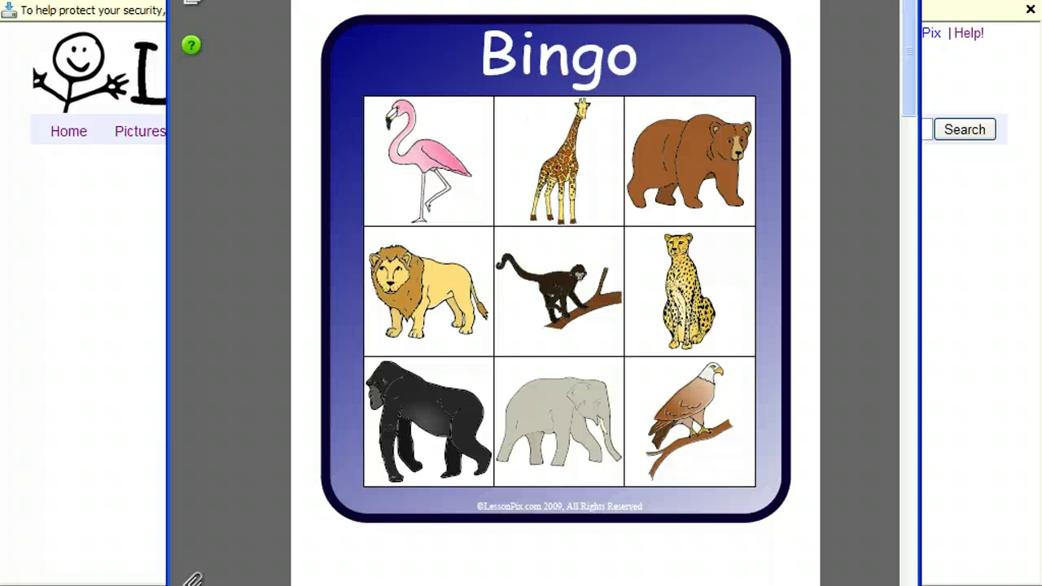
pyautogui.press('Escape')
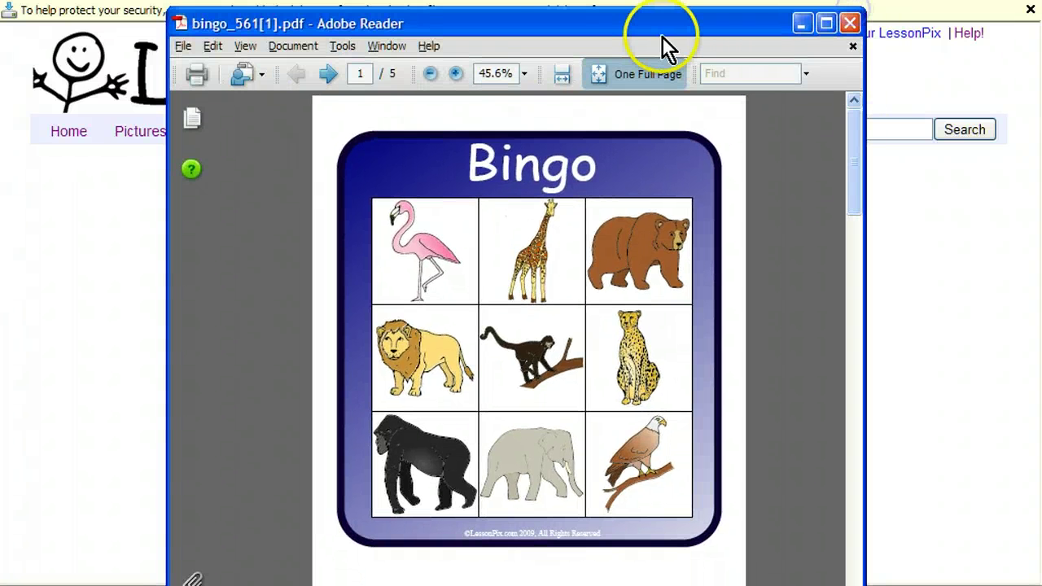
pyautogui.moveTo(552, 25); pyautogui.dragTo(554, 0)
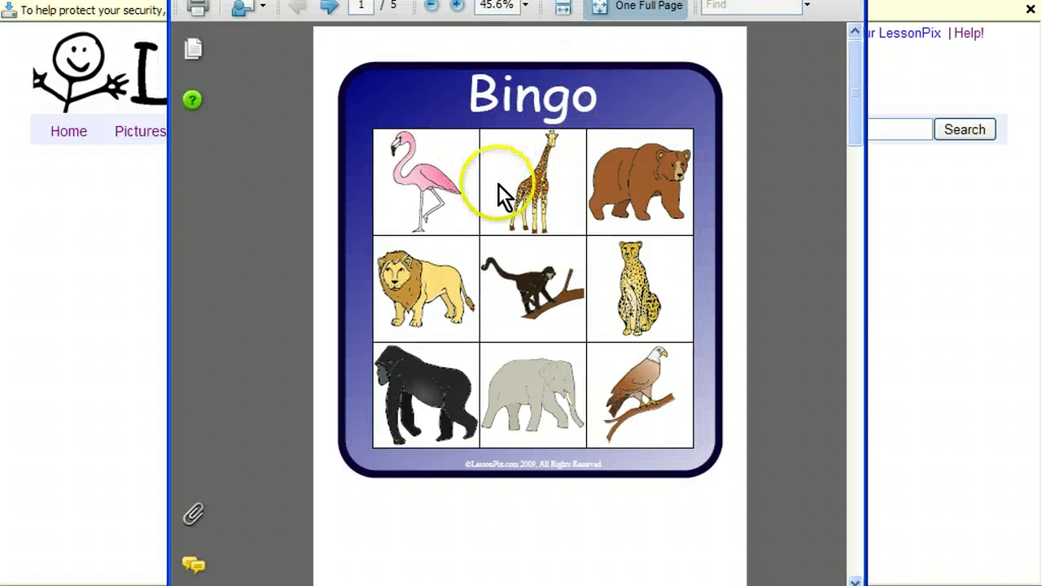
pyautogui.click(334, 18)
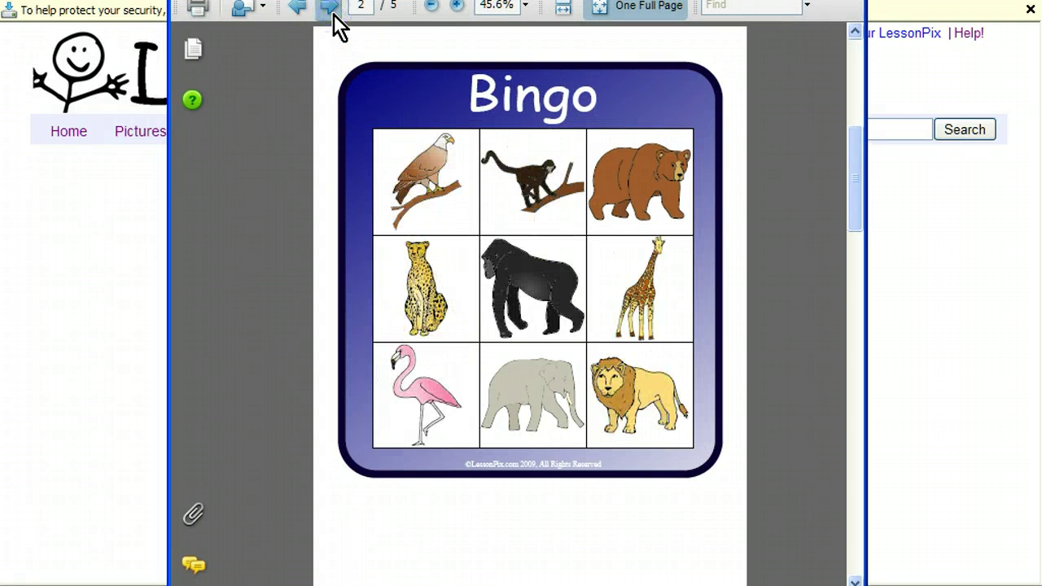
pyautogui.click(333, 18)
pyautogui.click(334, 18)
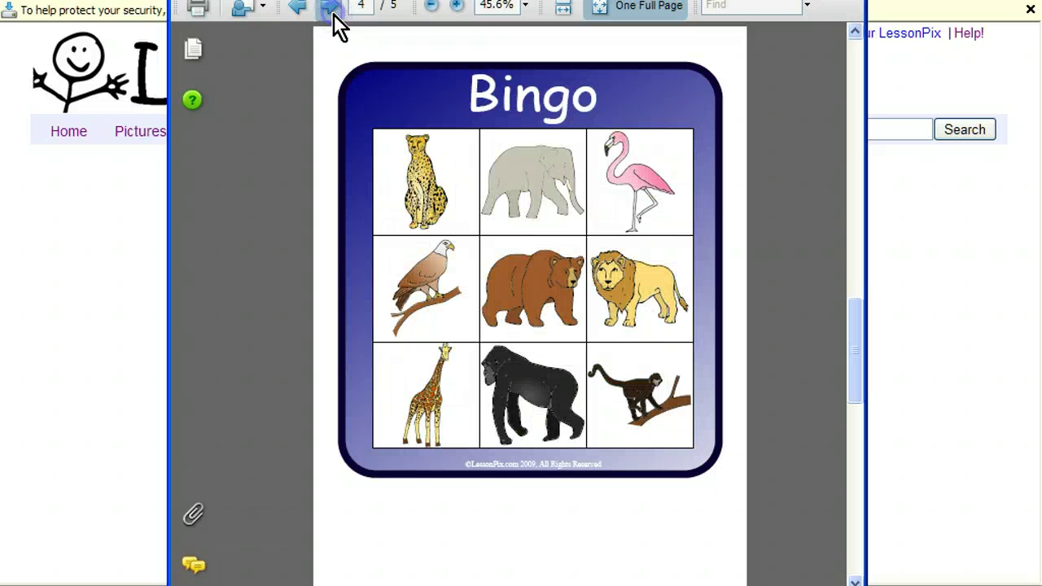
pyautogui.click(333, 18)
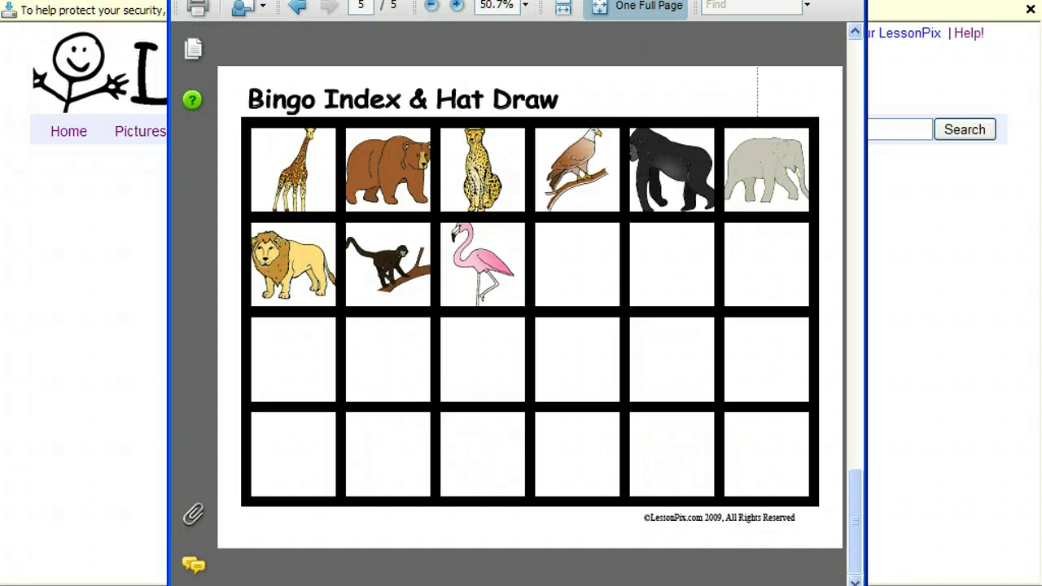
pyautogui.hotkey('alt', 'F4')
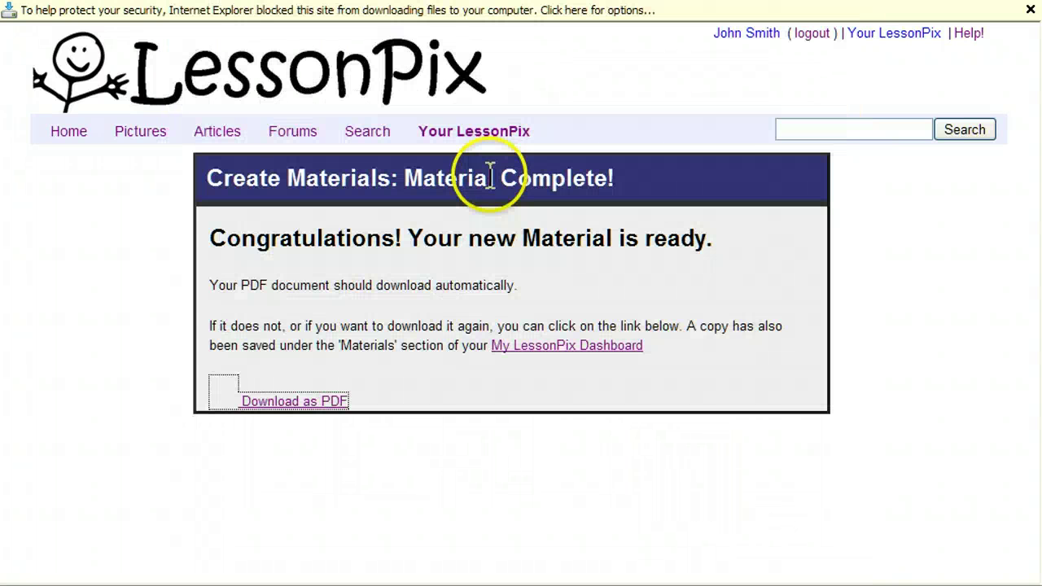
# - Return to the dashboard to check the saved materials and open the Community Forums page
pyautogui.click(539, 351)
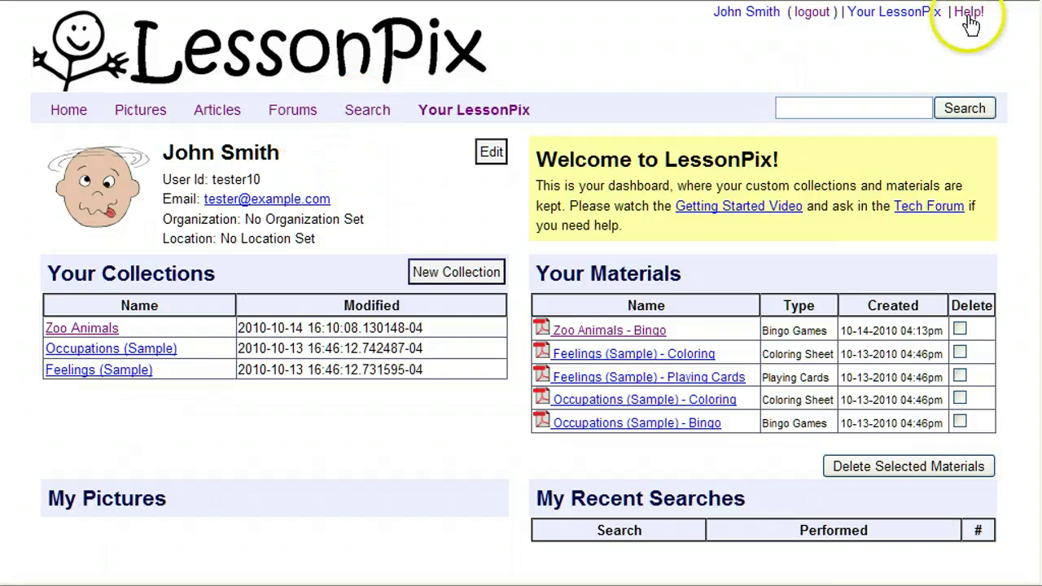
pyautogui.click(292, 116)
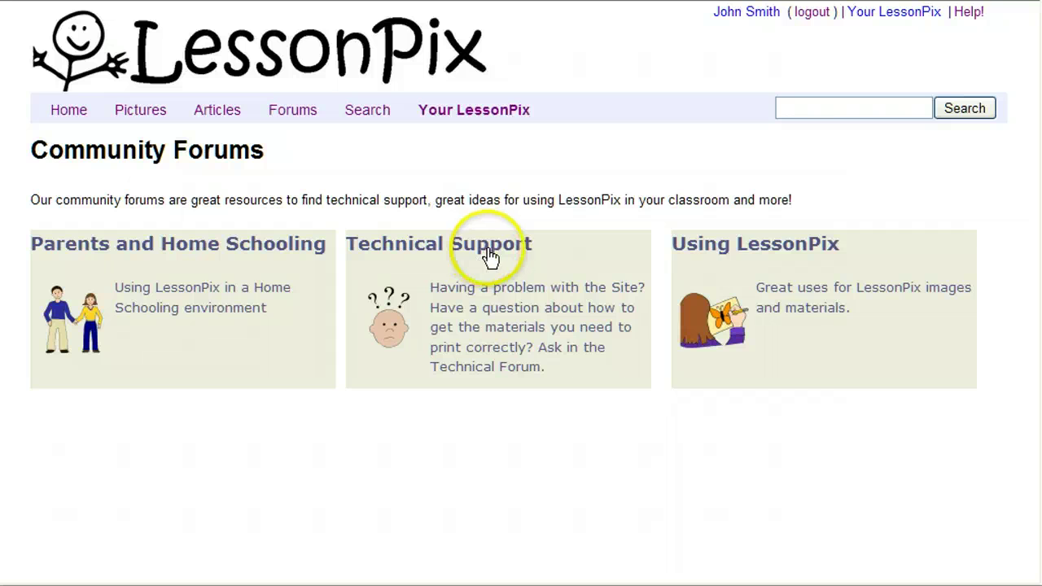